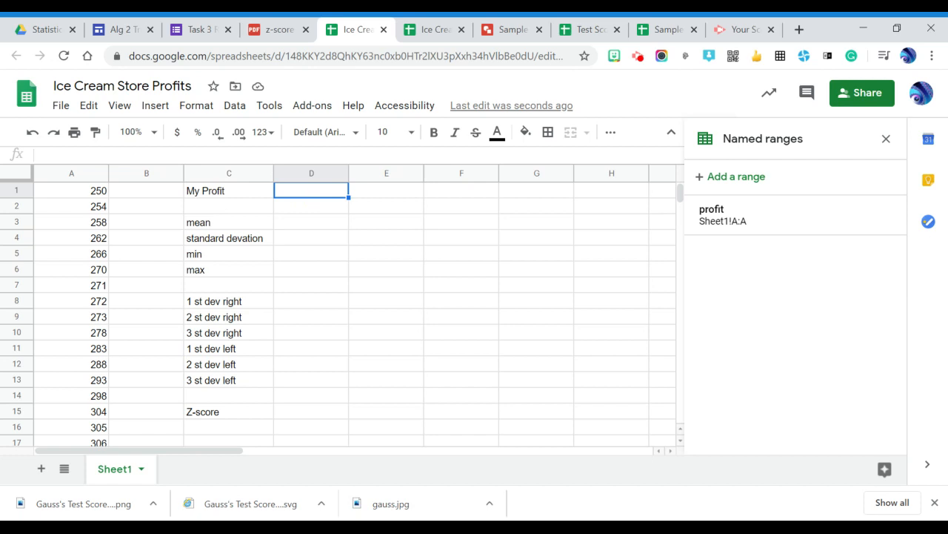
- Enter 305 as the My Profit value in cell D1 and close the named ranges pane
type("305")
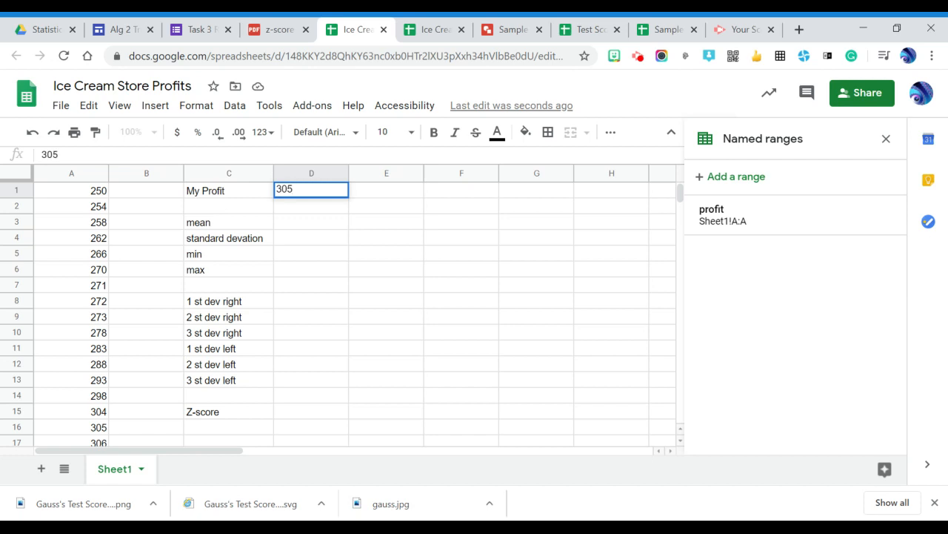
left_click(309, 226)
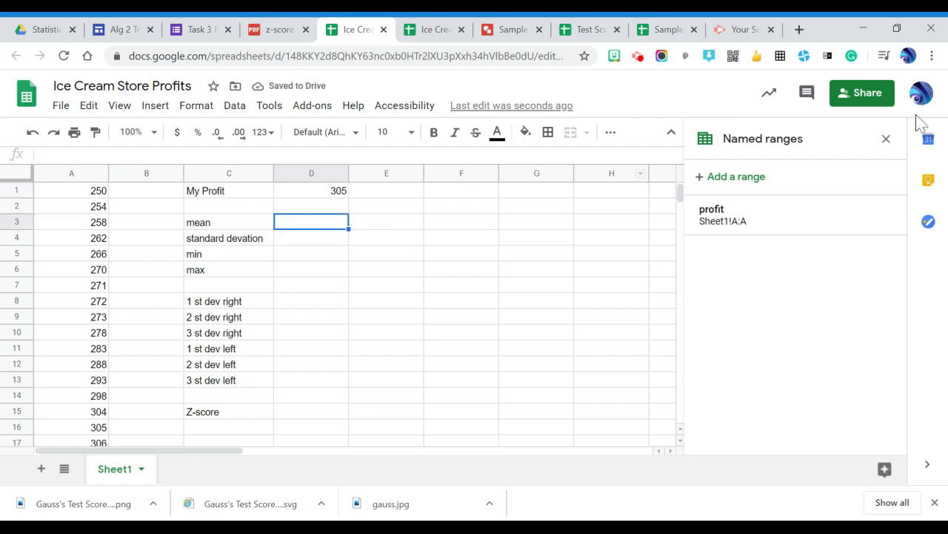
left_click(886, 138)
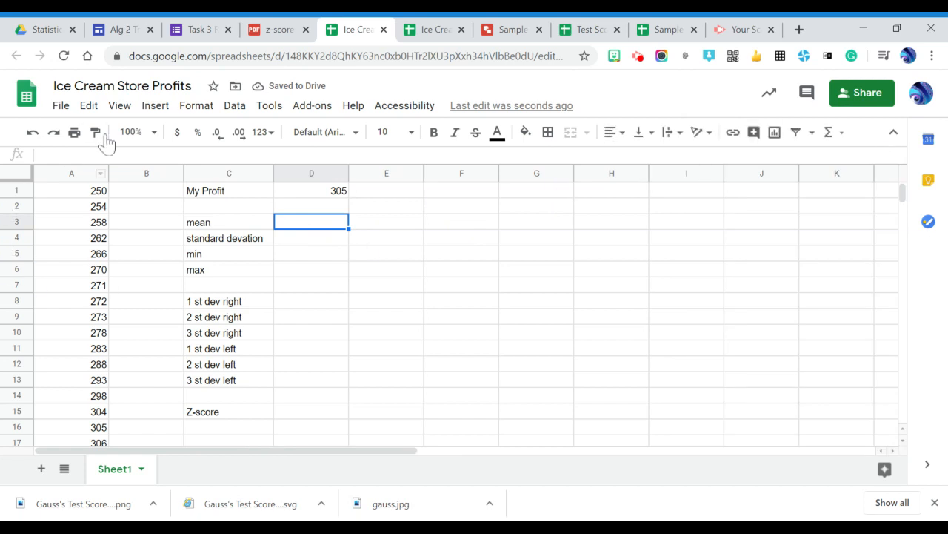
left_click(97, 192)
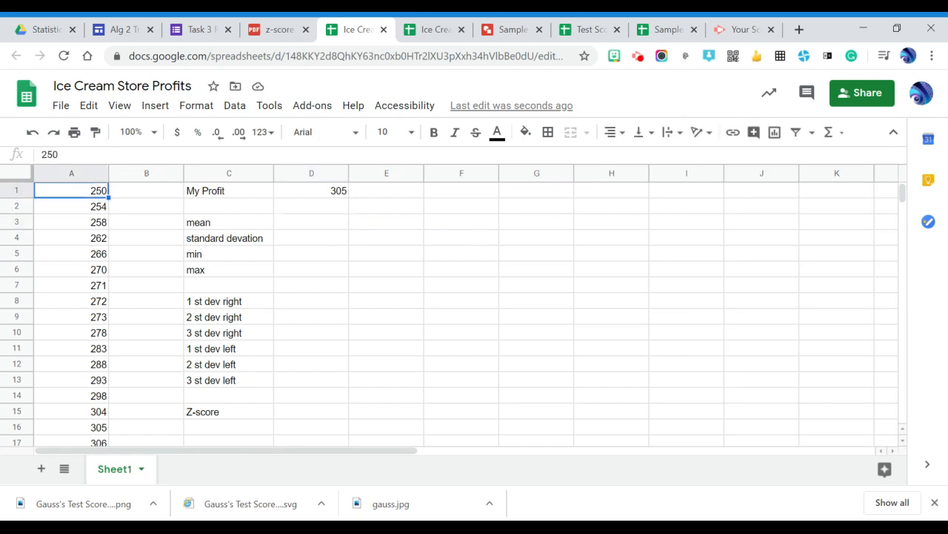
left_click_drag(109, 198, 110, 348)
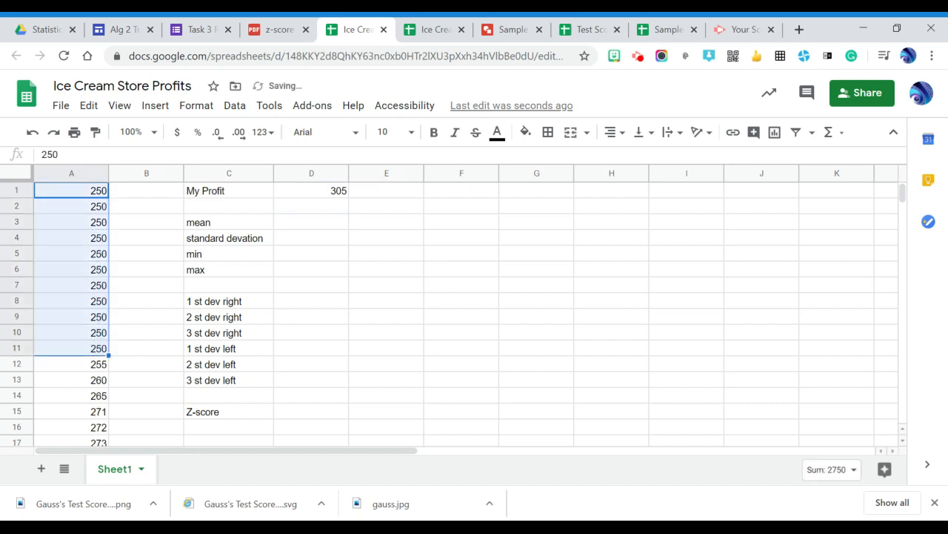
key("ctrl+z")
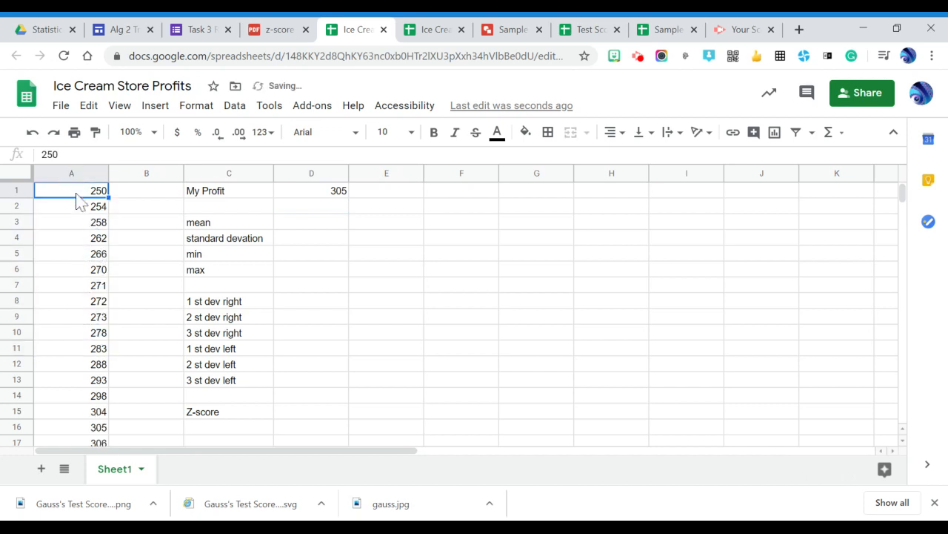
left_click_drag(77, 193, 91, 323)
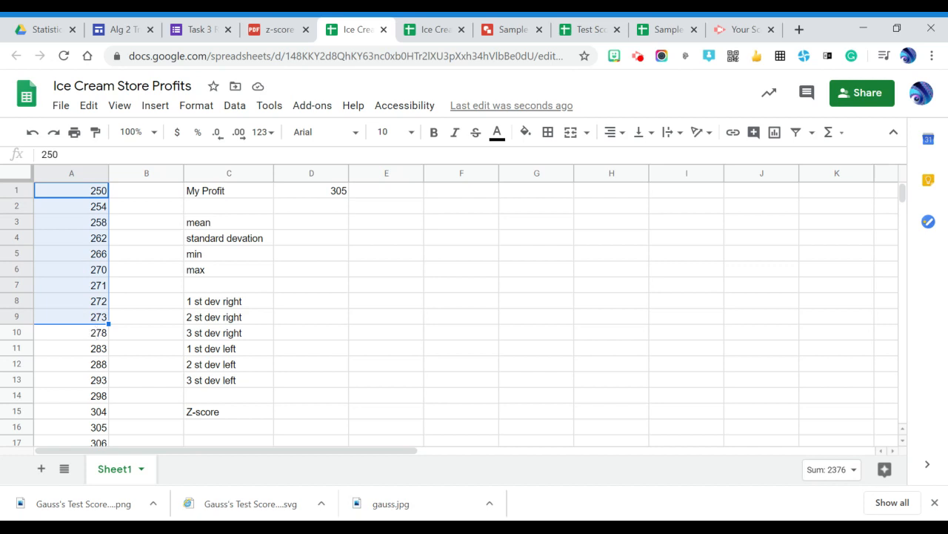
left_click(135, 322)
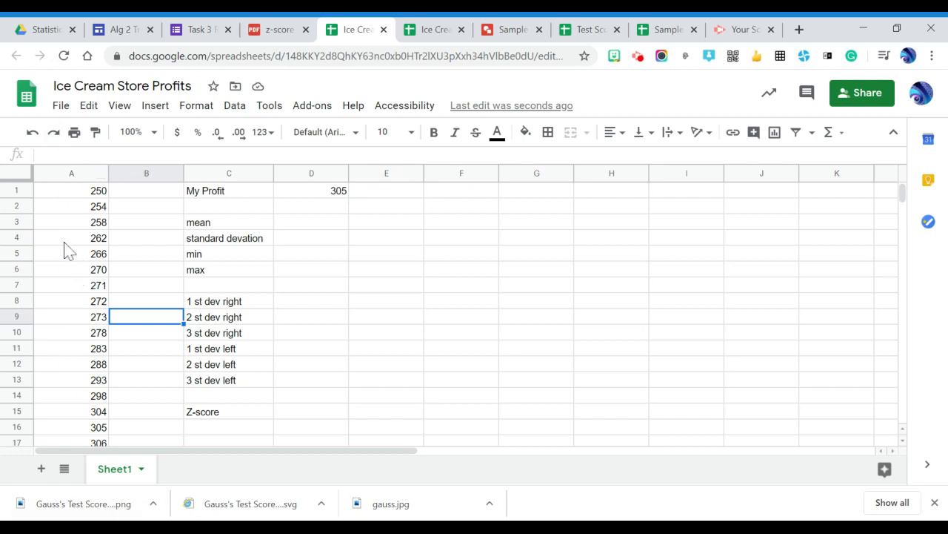
- Define a named range called profit that covers all of column A on Sheet1
left_click(80, 175)
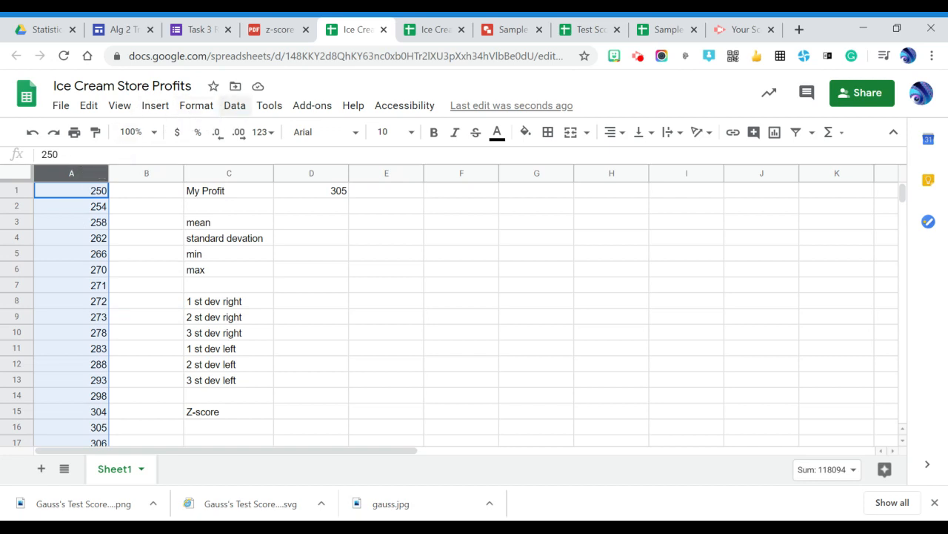
left_click(235, 112)
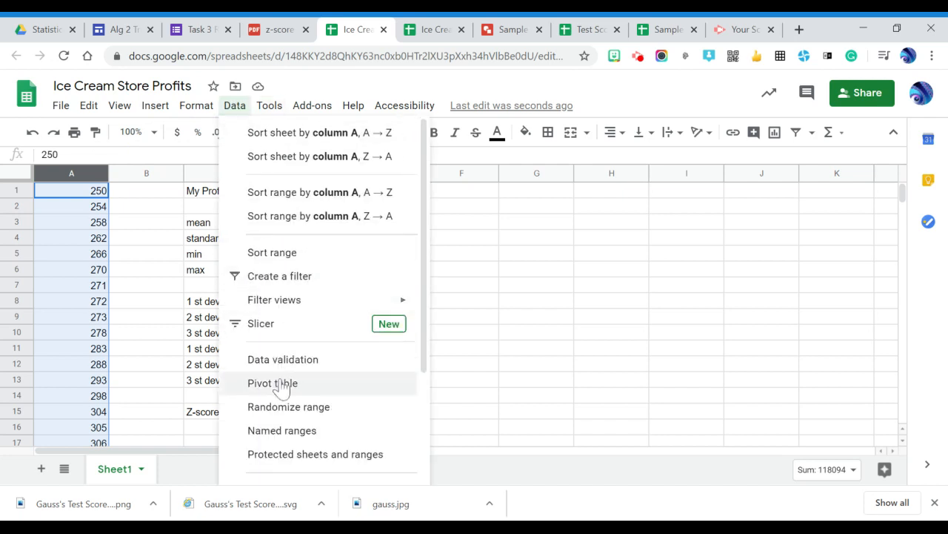
left_click(281, 432)
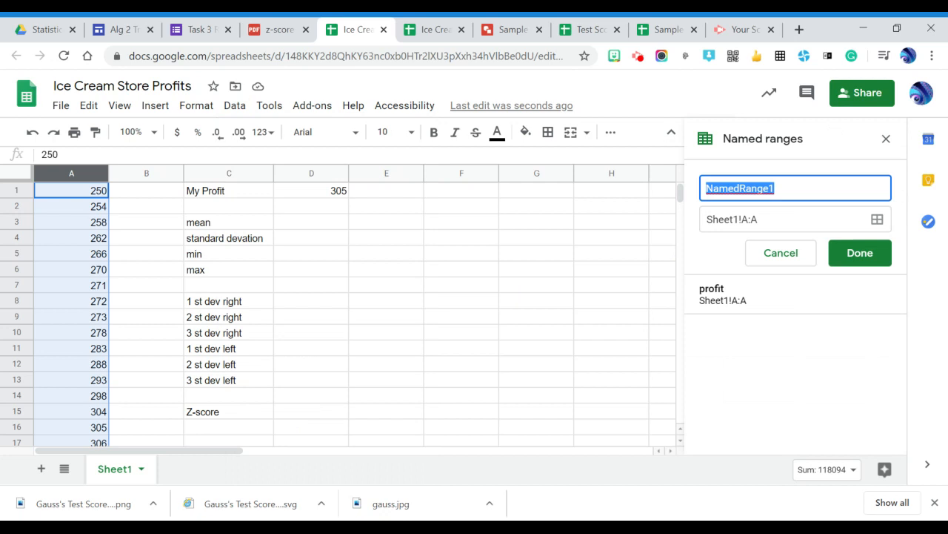
type("profit")
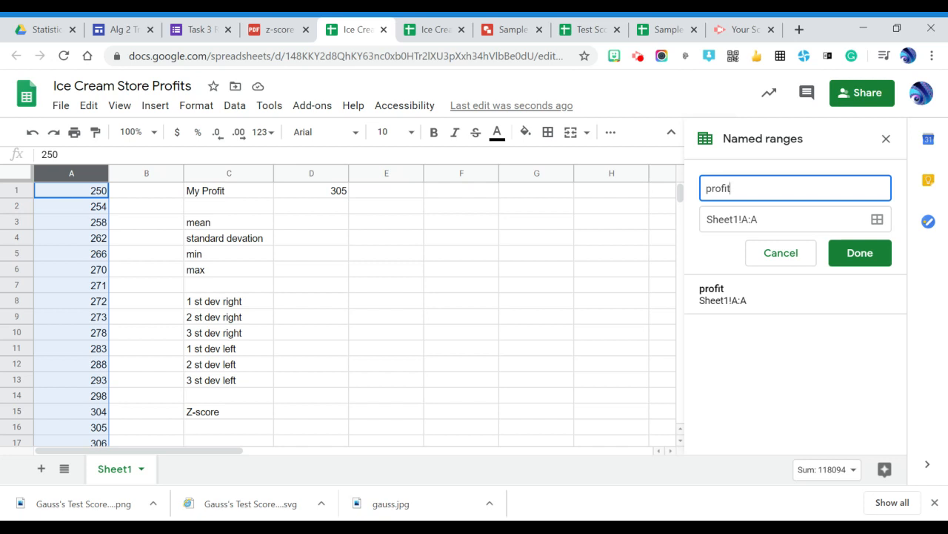
key("Return")
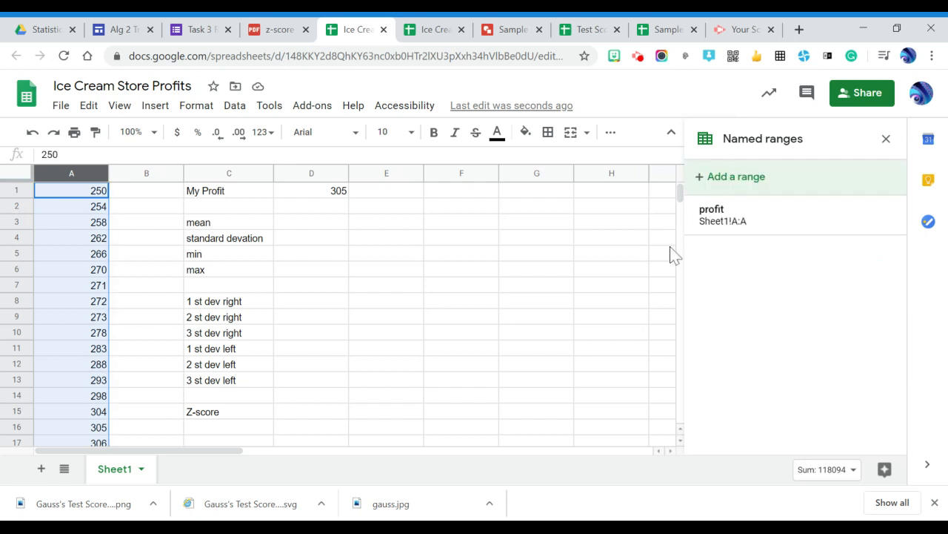
- Calculate the mean of the profit range in cell D3 with =AVERAGE(profit)
left_click(313, 226)
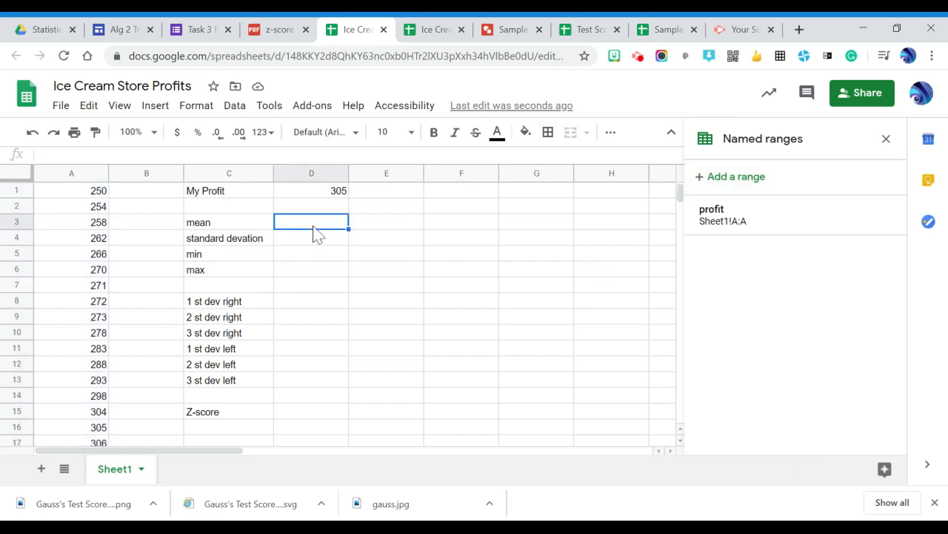
type("=")
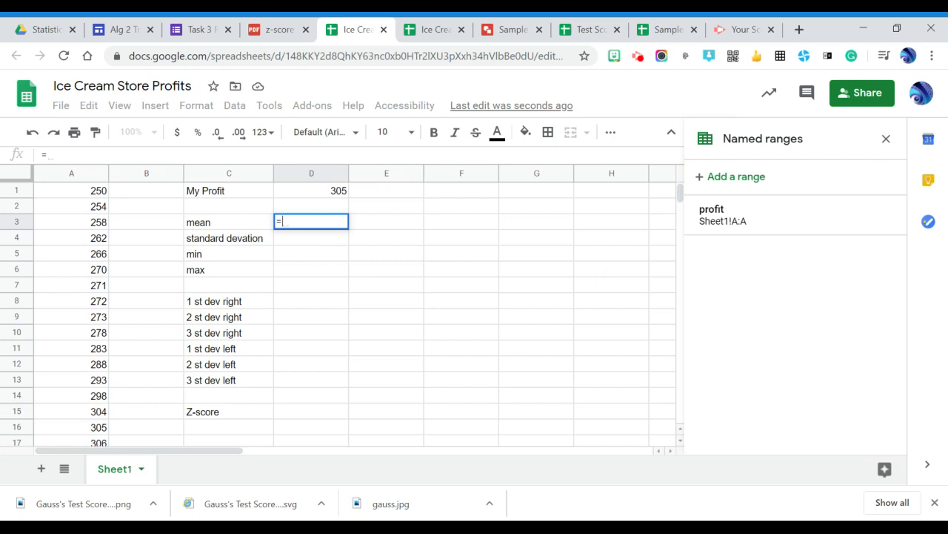
type("aver")
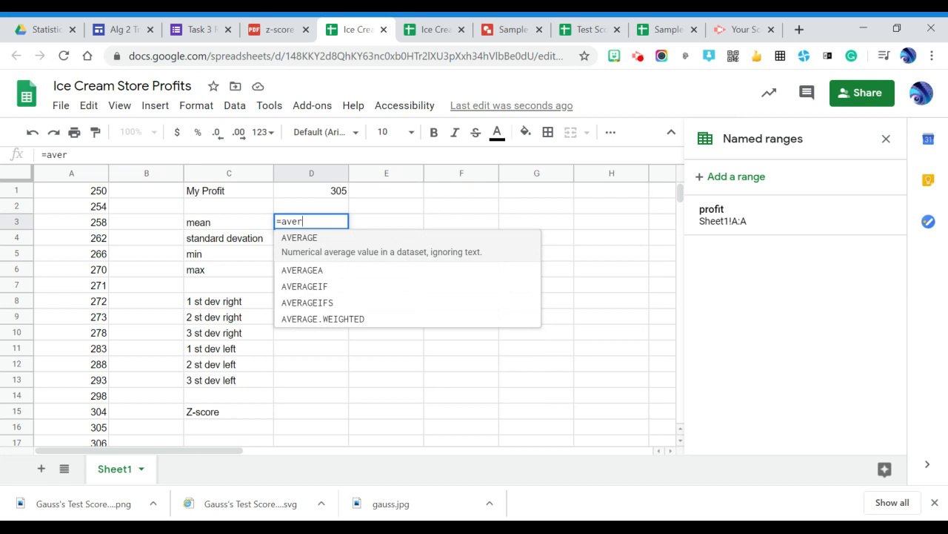
key("Tab")
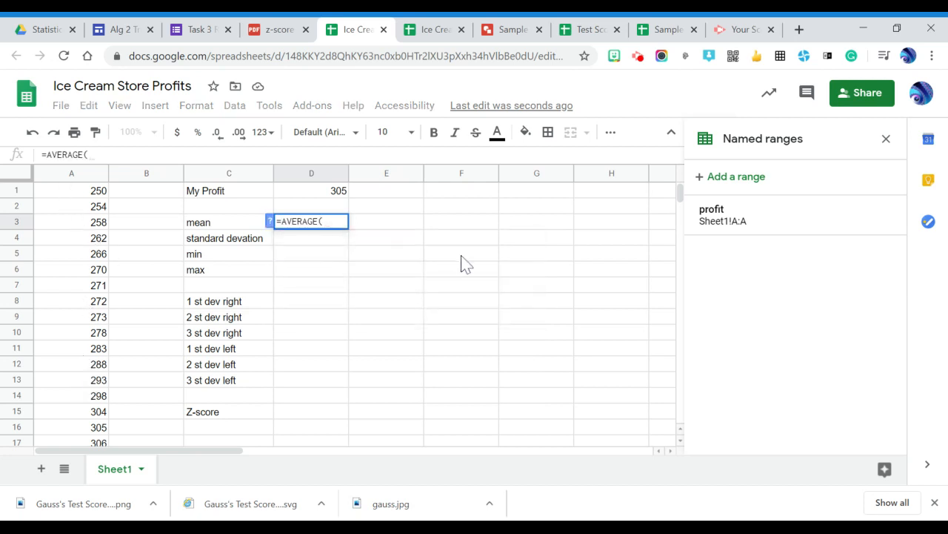
type("profit")
key("Tab")
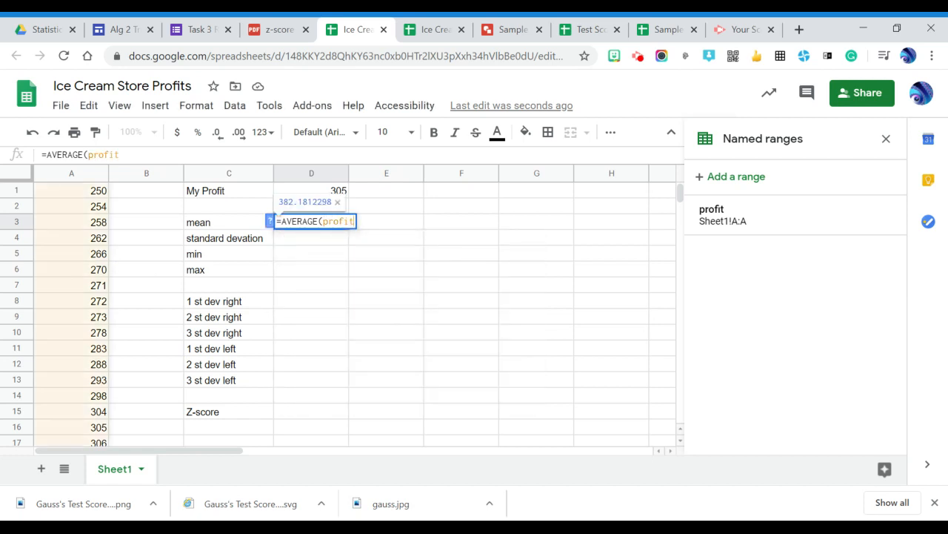
type(")")
key("Return")
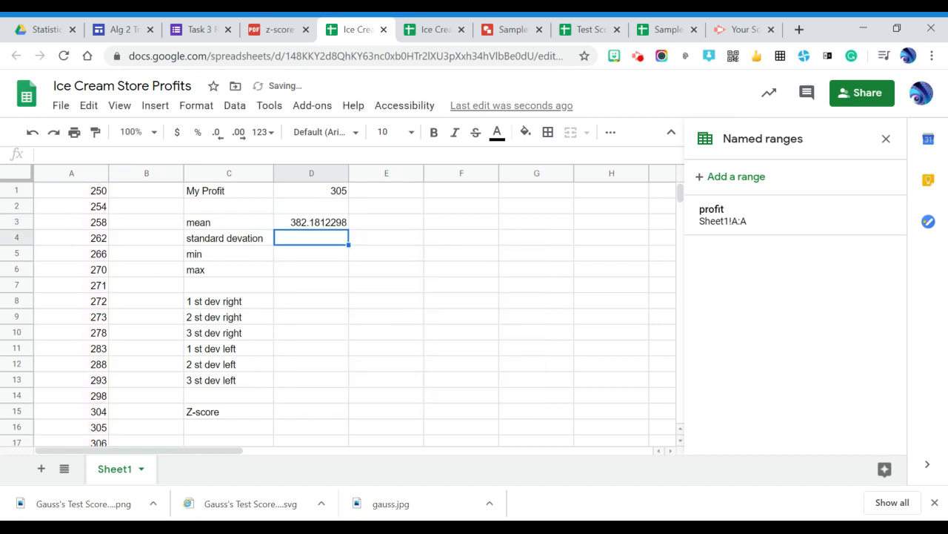
- Calculate the population standard deviation of the profit range in cell D4 with the STDEVP function
type("=")
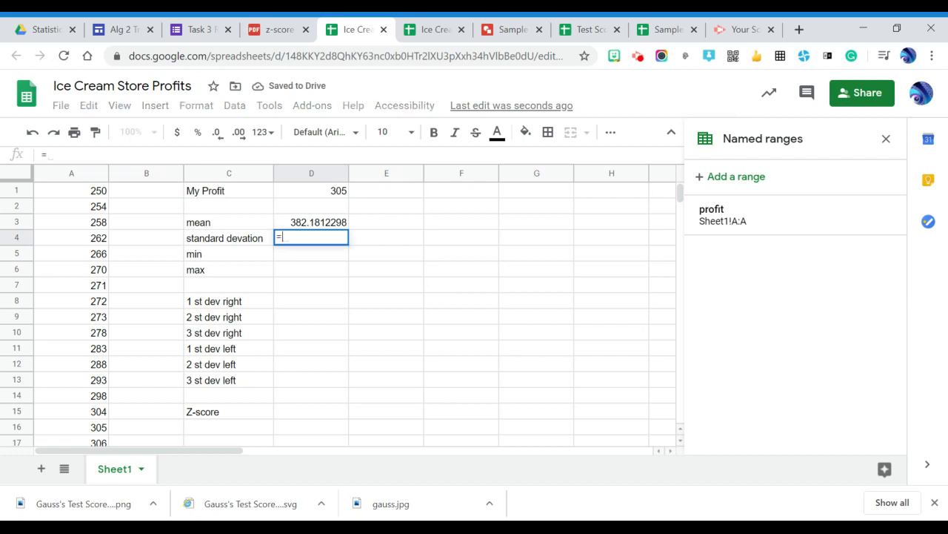
type("st")
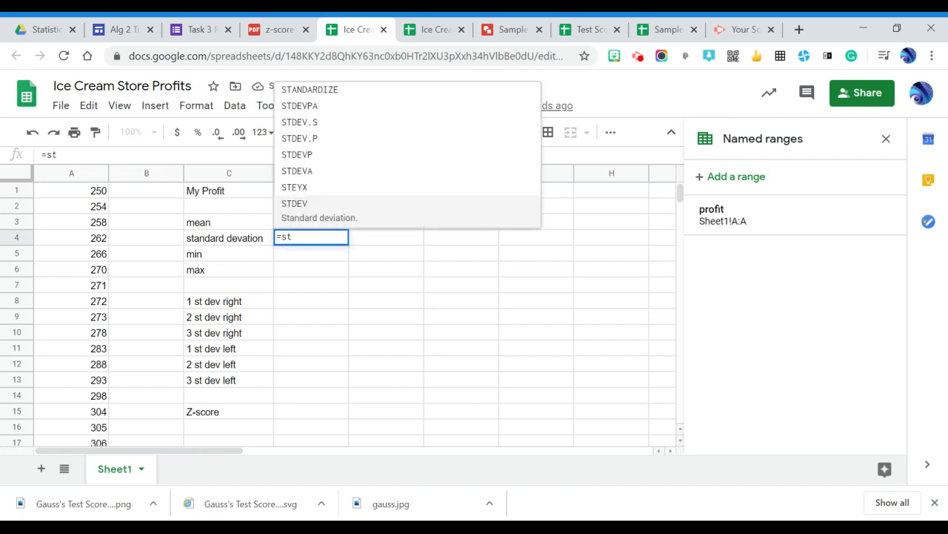
left_click(360, 161)
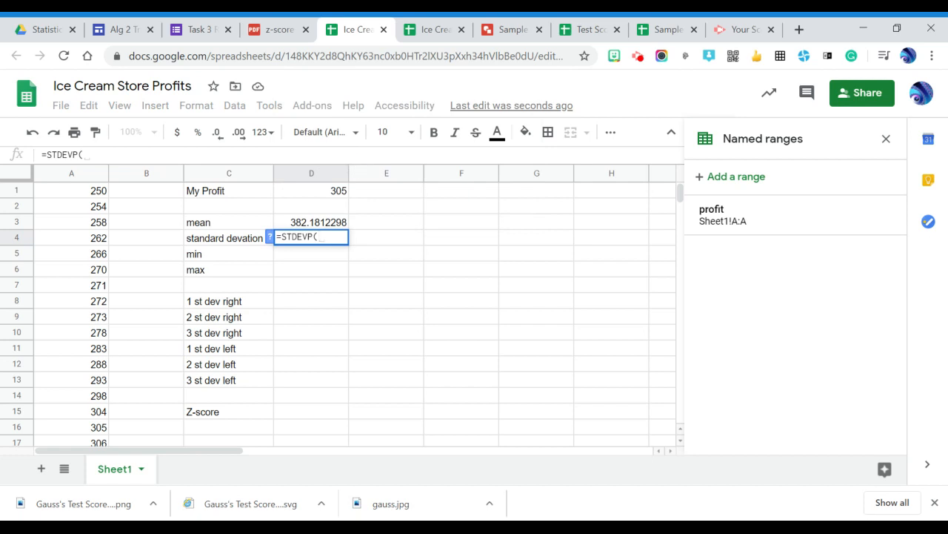
type("pr")
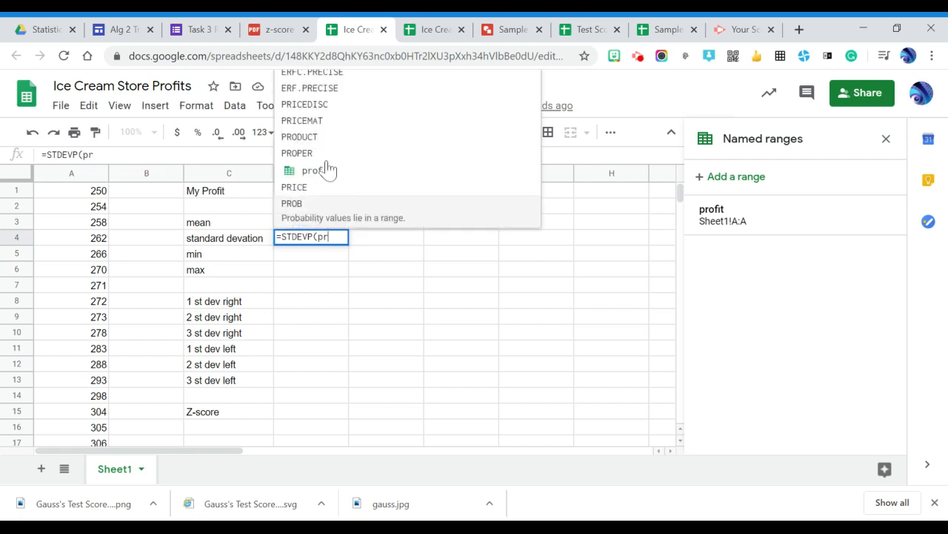
left_click(311, 178)
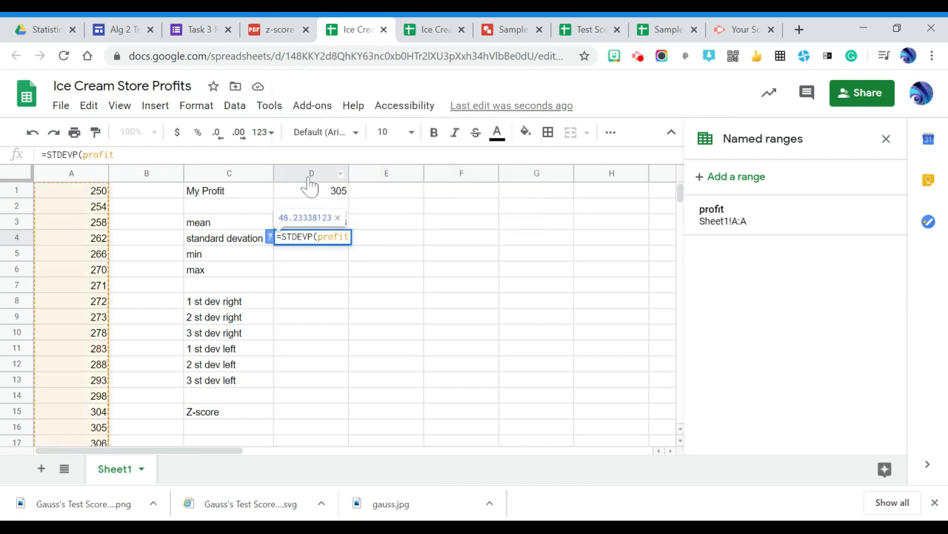
key("Return")
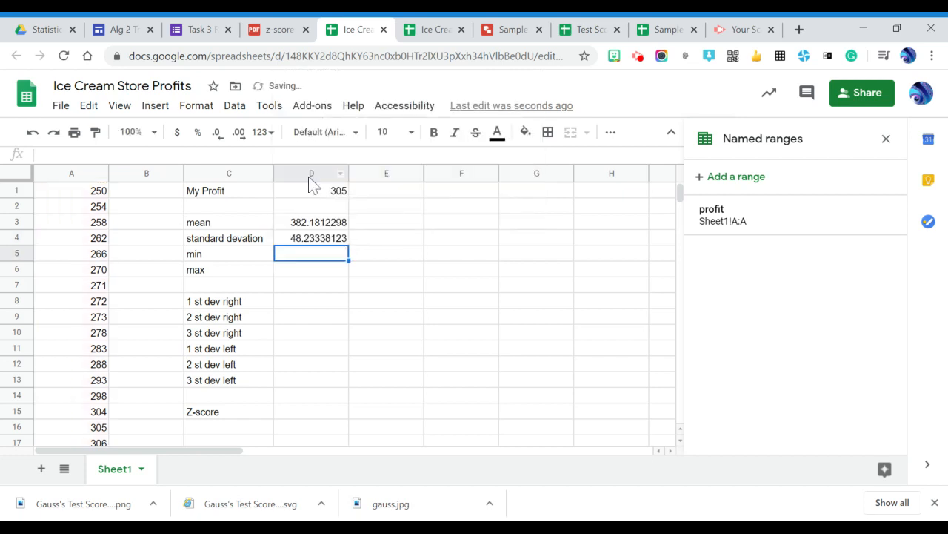
- Calculate the minimum of the profit range in cell D5 with =min(profit)
type("=")
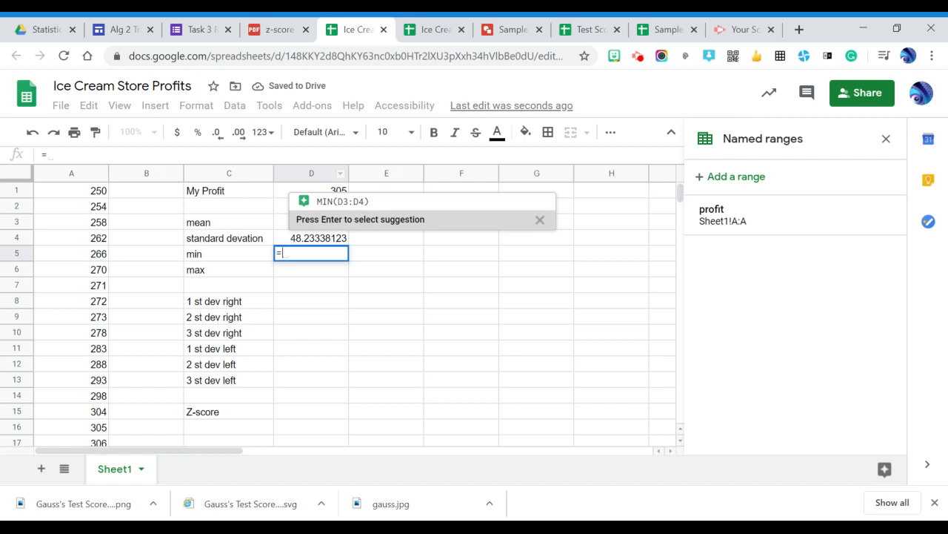
type("min")
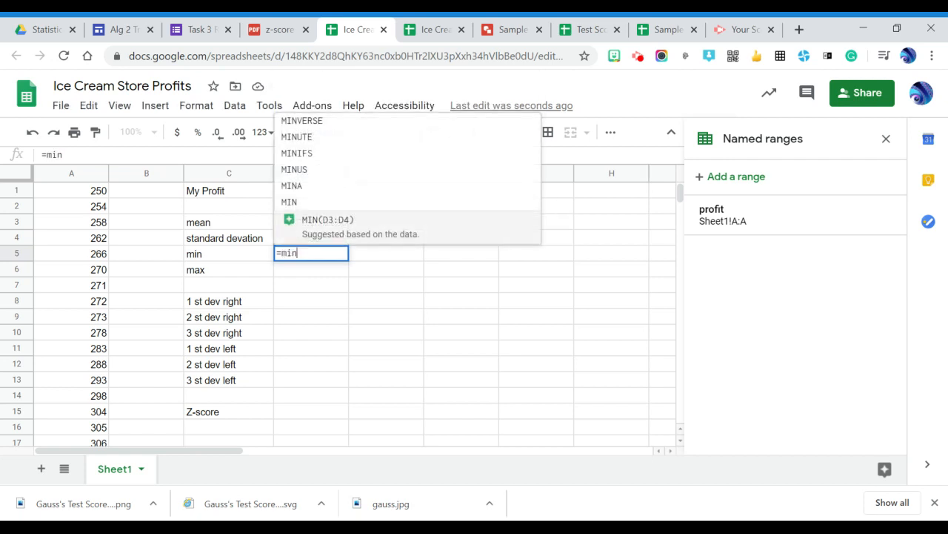
type("(profit)")
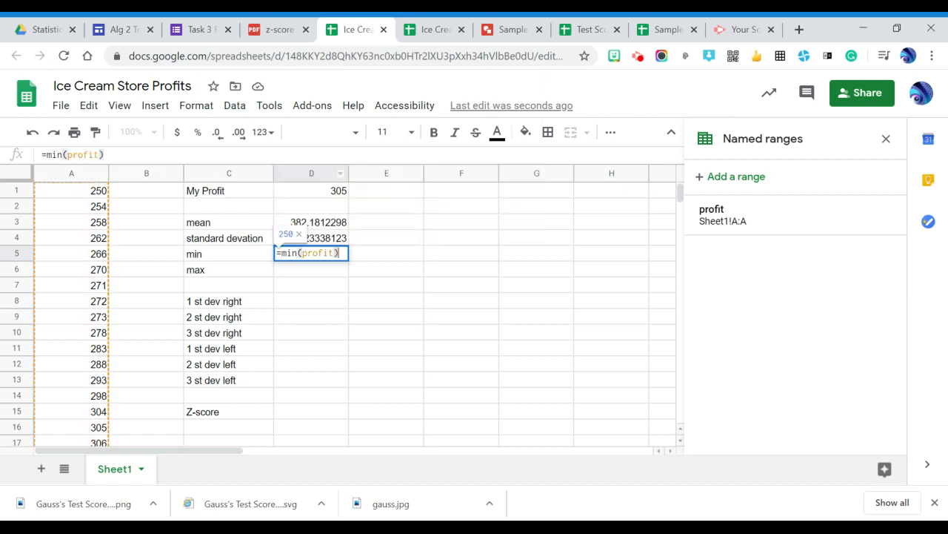
key("Return")
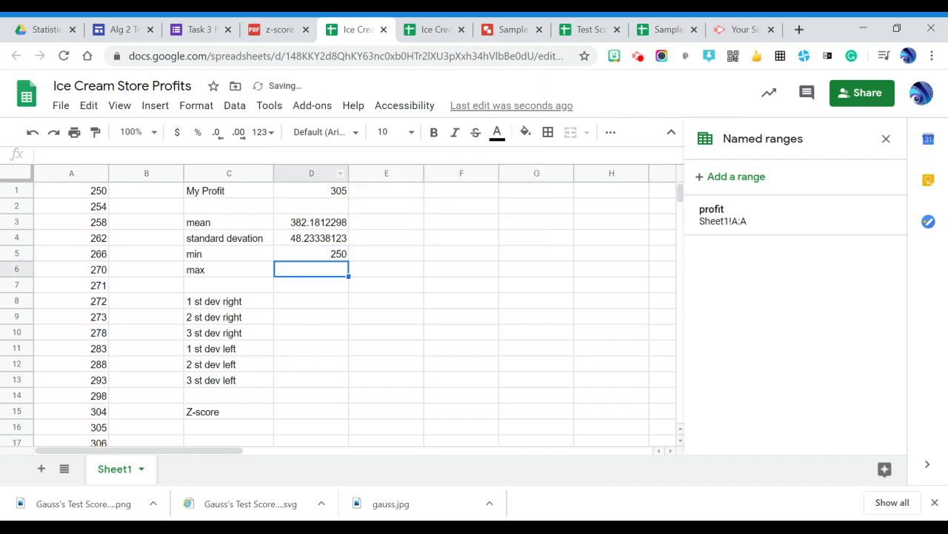
- Calculate the maximum of the profit range in cell D6 with =max(profit)
type("=ma")
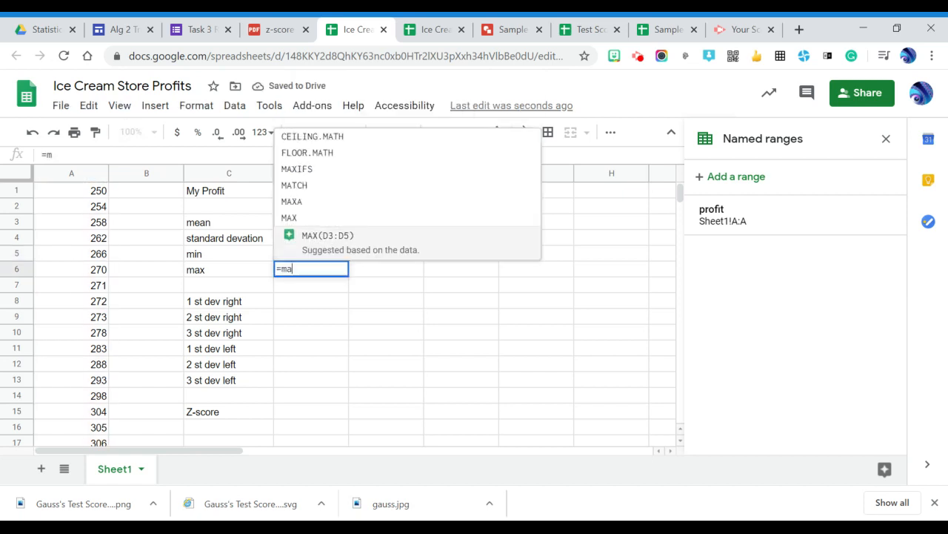
type("x(prfit")
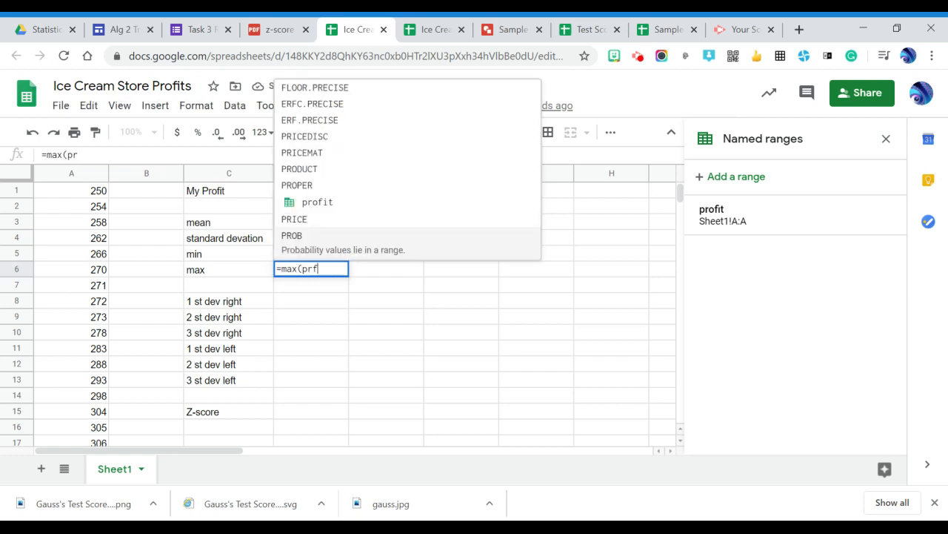
key("BackSpace")
key("BackSpace")
key("BackSpace")
type("ofti")
key("BackSpace")
key("BackSpace")
type("it")
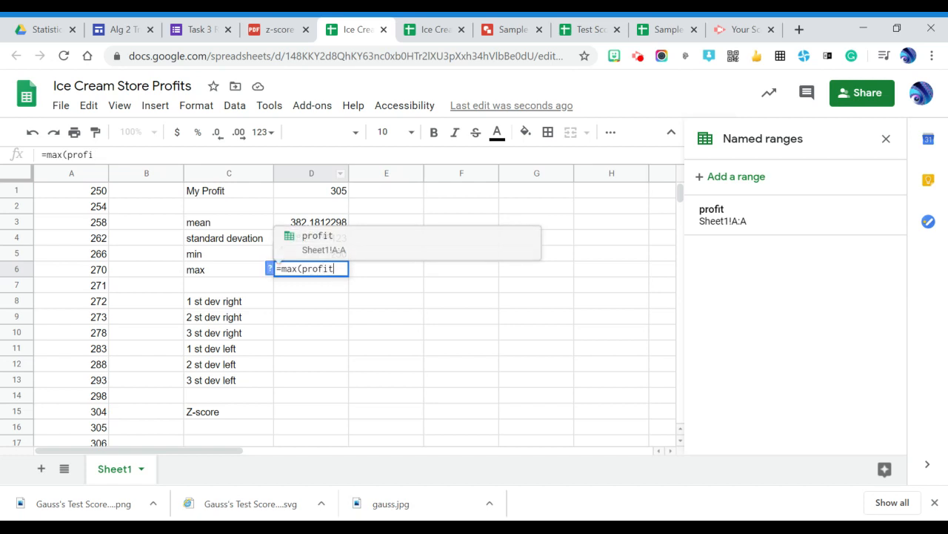
type(")")
key("Return")
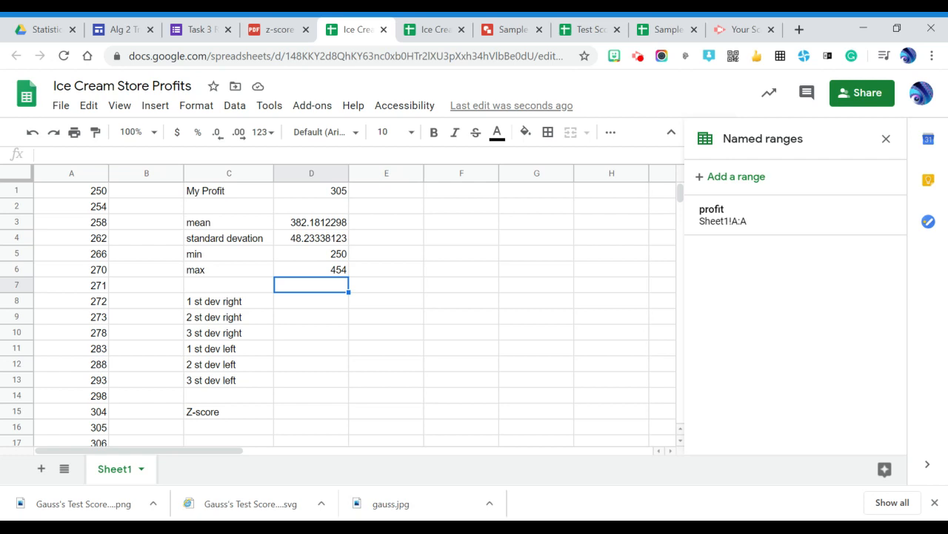
- Enter 250 in cell F2 and the formula =F2+10 in cell F3
left_click(475, 207)
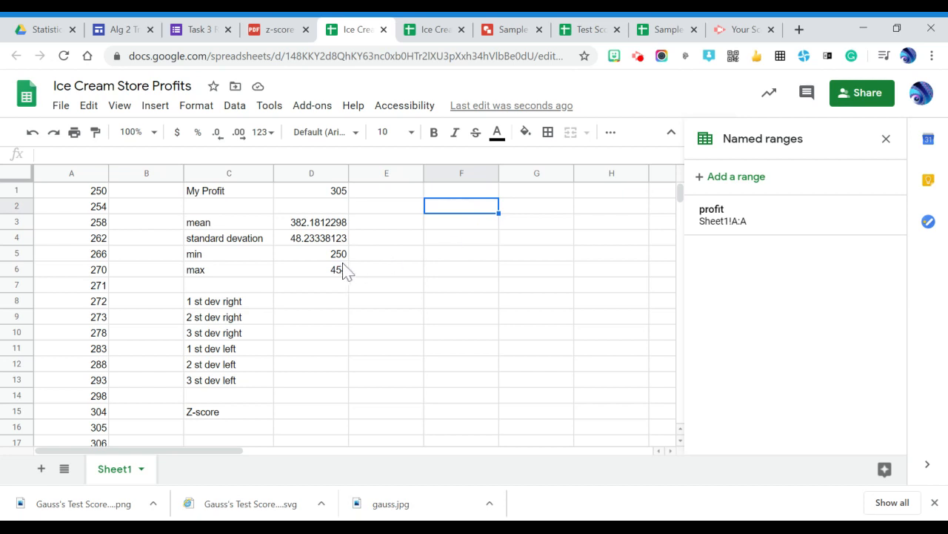
type("250")
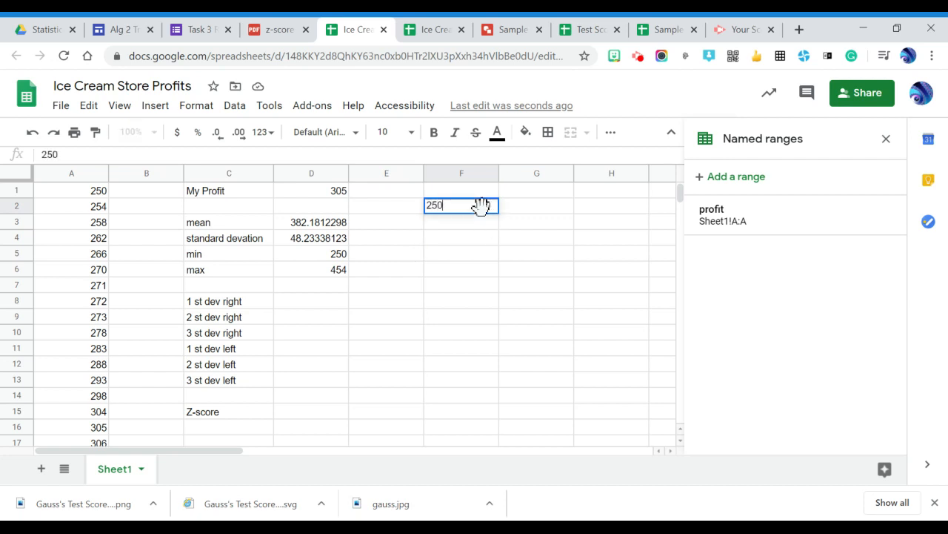
key("Return")
key("Up")
left_click(494, 226)
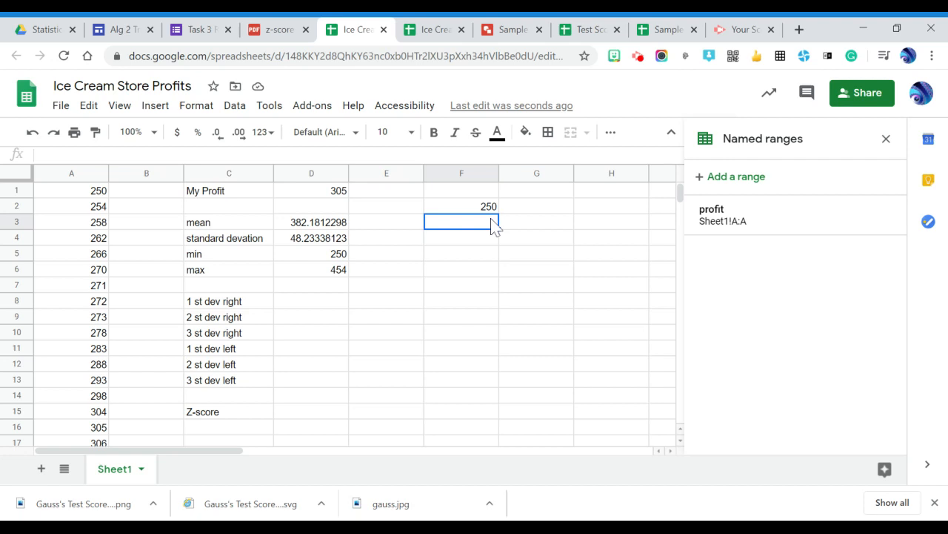
type("=")
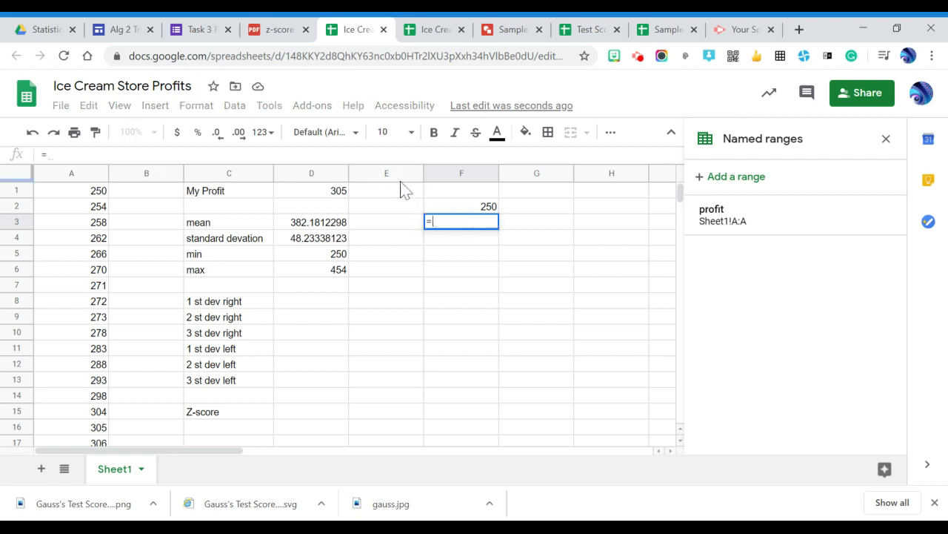
left_click(488, 210)
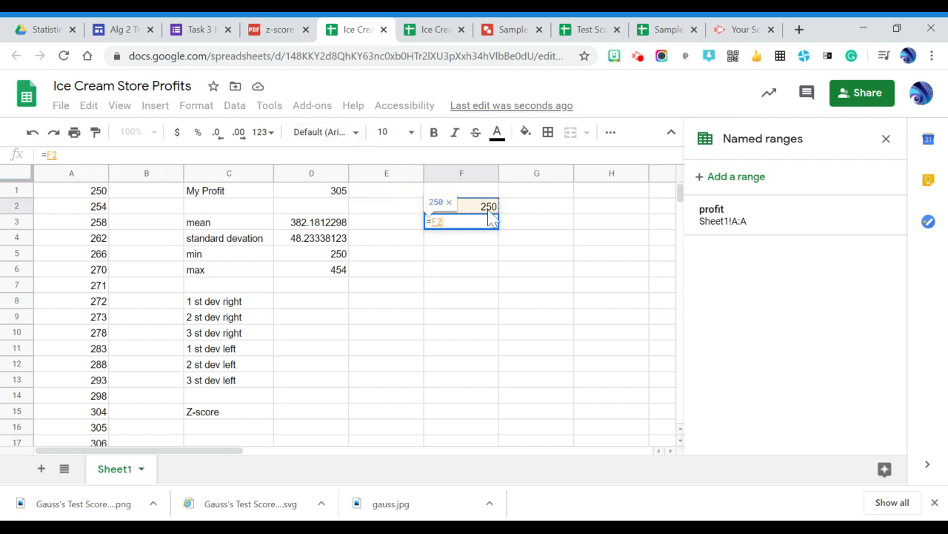
type("+10")
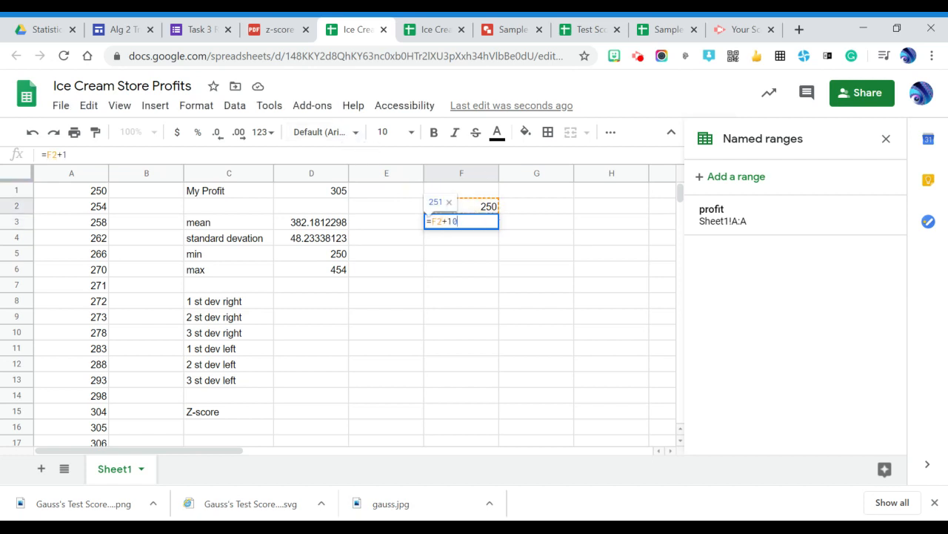
key("Return")
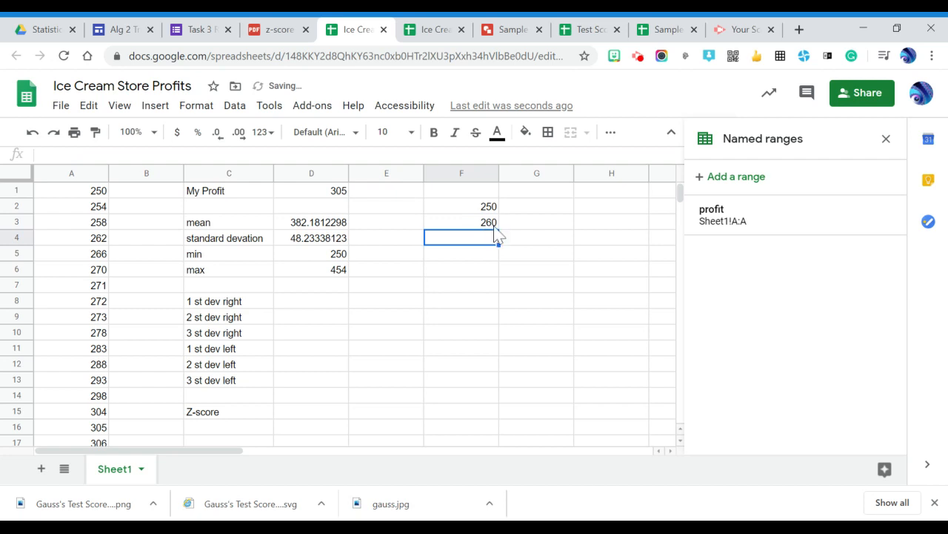
- Fill the F3 formula down column F through row 26
left_click(495, 227)
left_click_drag(499, 229, 508, 402)
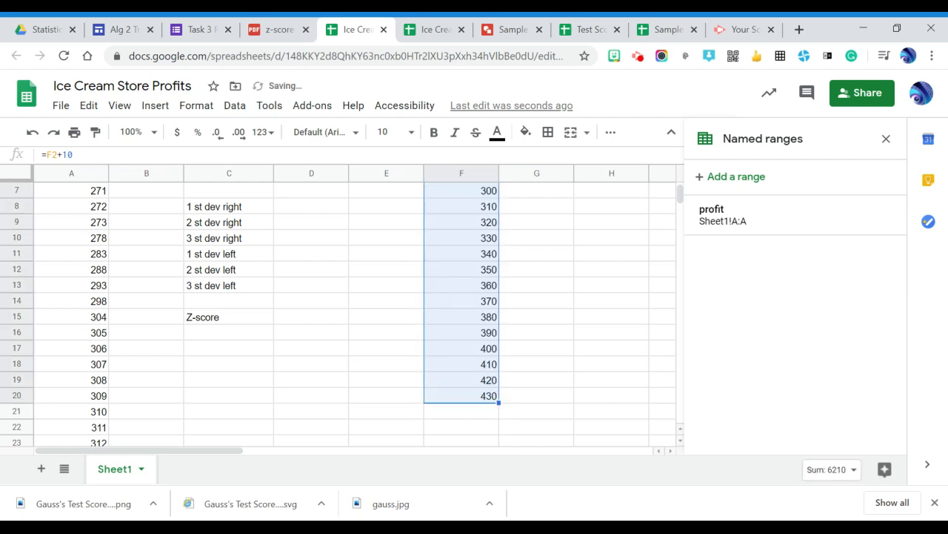
scroll(356, 314, "up", 1)
scroll(356, 314, "down", 1)
mouse_move(499, 403)
left_mouse_down()
mouse_move(499, 443)
mouse_move(501, 398)
left_mouse_up()
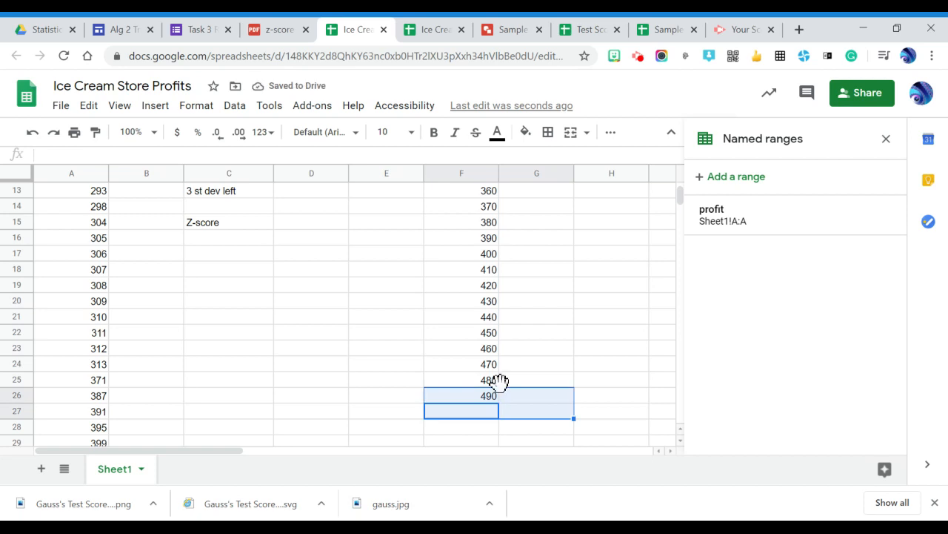
- Clear the surplus values in cells F24 to F26 at the end of the series
left_click_drag(486, 367, 495, 404)
key("Delete")
scroll(493, 402, "up", 3)
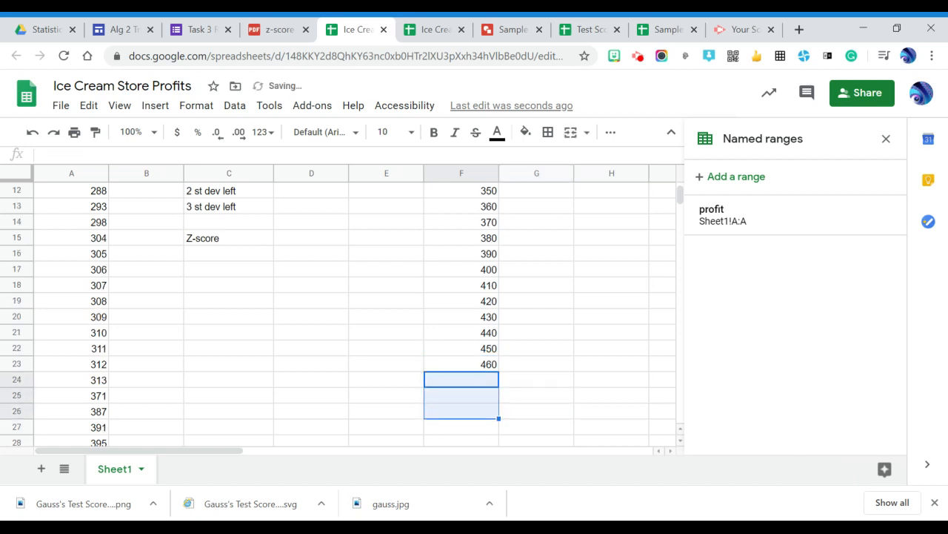
scroll(493, 402, "up", 1)
- Change the starting value of the column F series in cell F2 to 240 and check the series down to F23
left_click(462, 190)
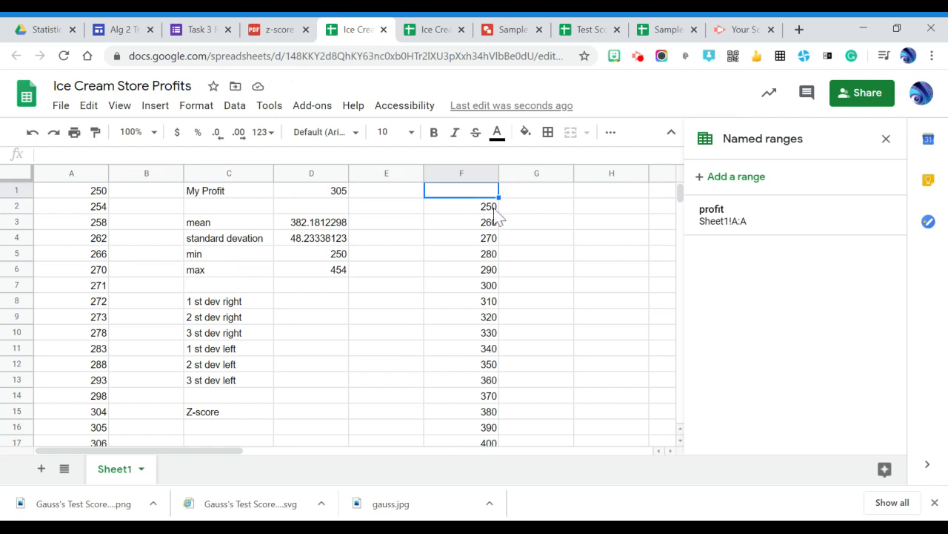
left_click(493, 209)
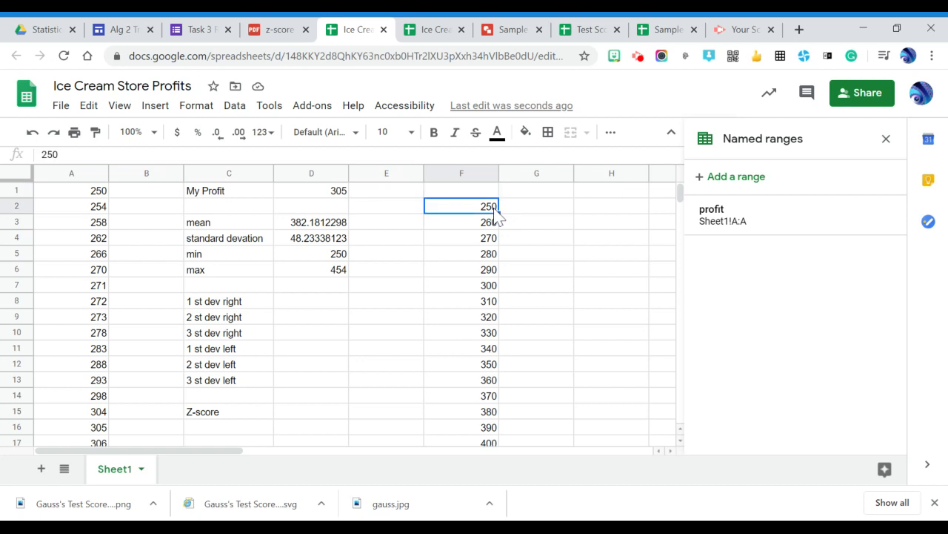
type("240")
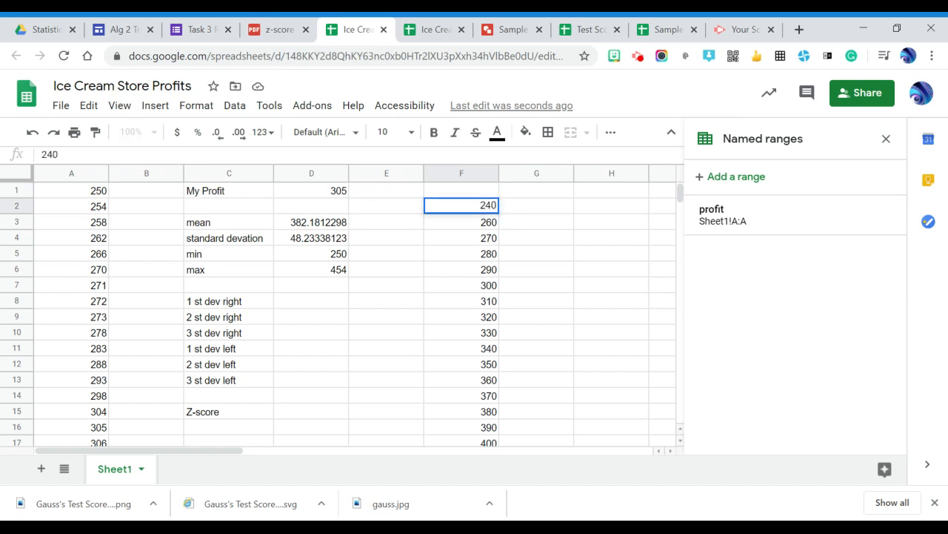
key("Return")
scroll(515, 378, "down", 3)
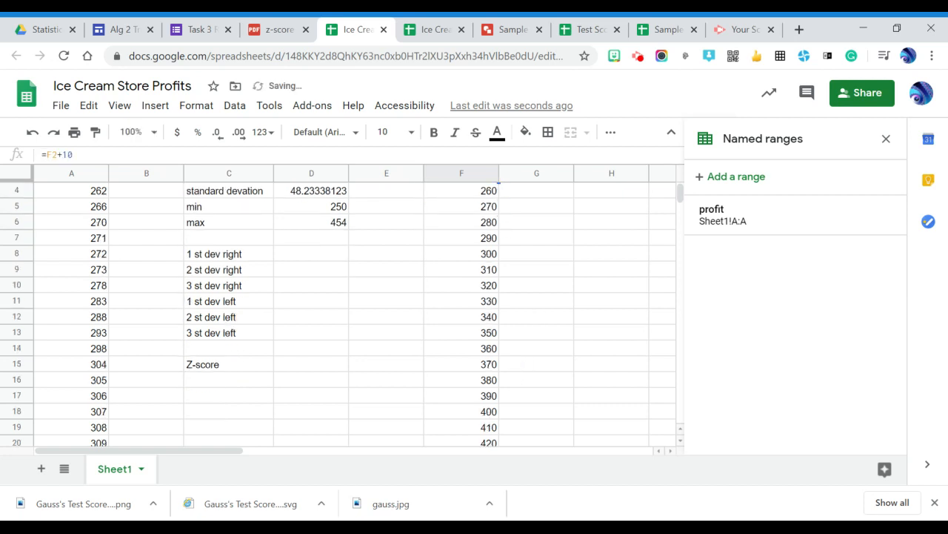
left_click(462, 348)
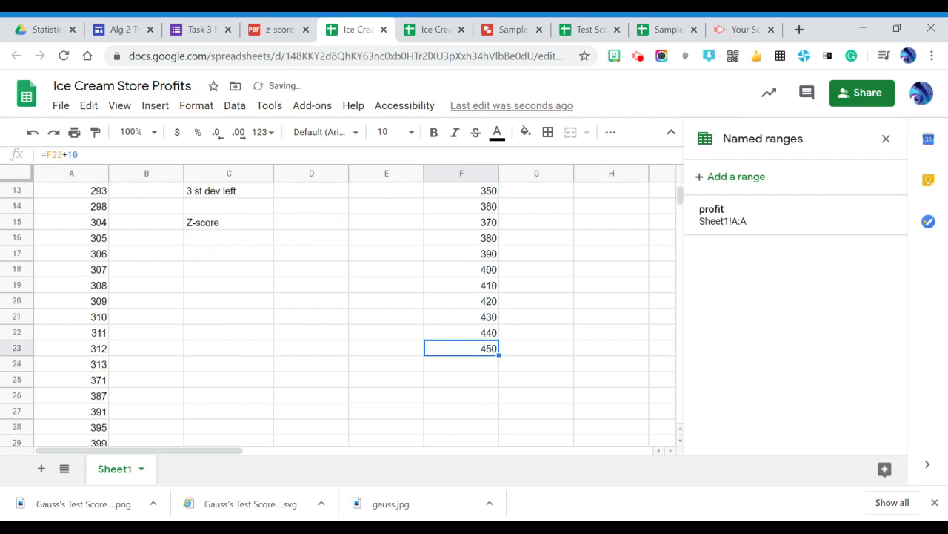
scroll(251, 316, "up", 1)
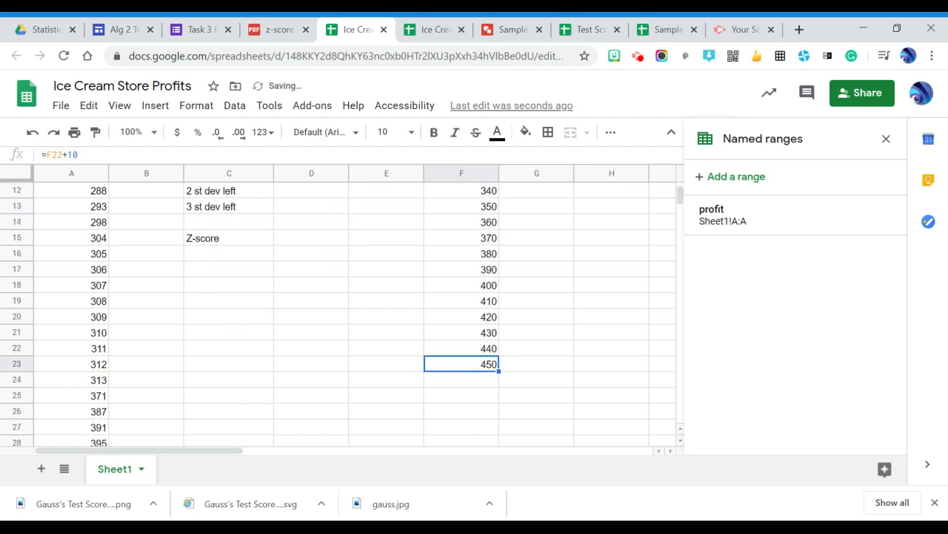
scroll(338, 314, "up", 3)
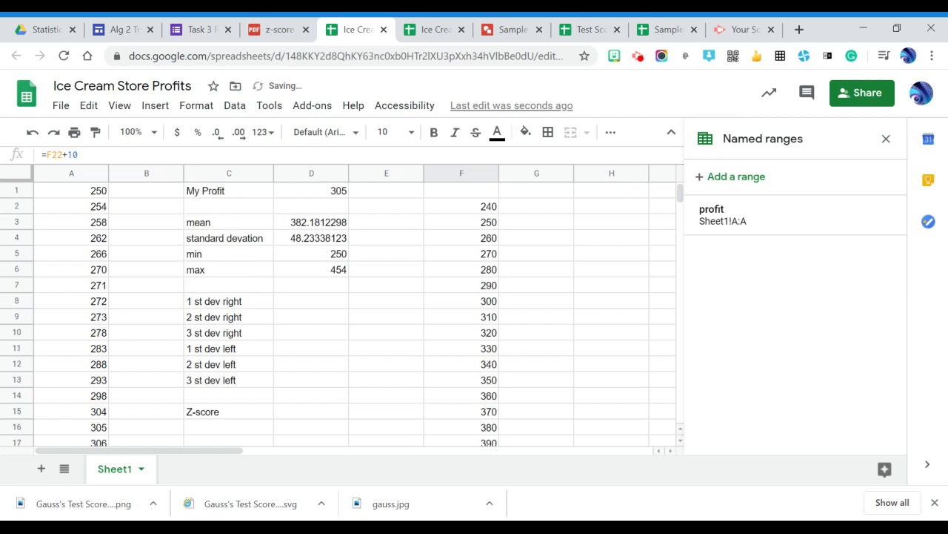
- Add the headings "box" in cell F1 and "distribution" in cell G1
left_click(537, 207)
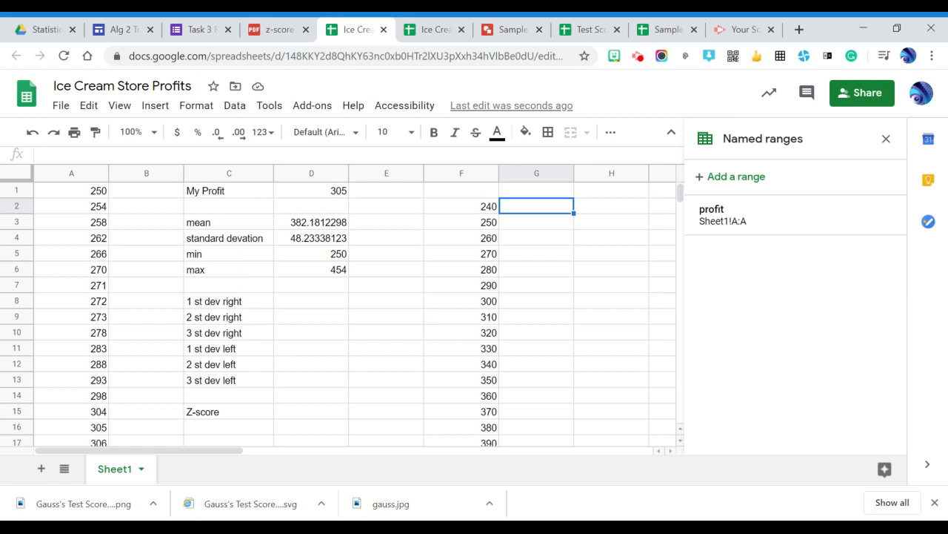
left_click(461, 190)
type("box")
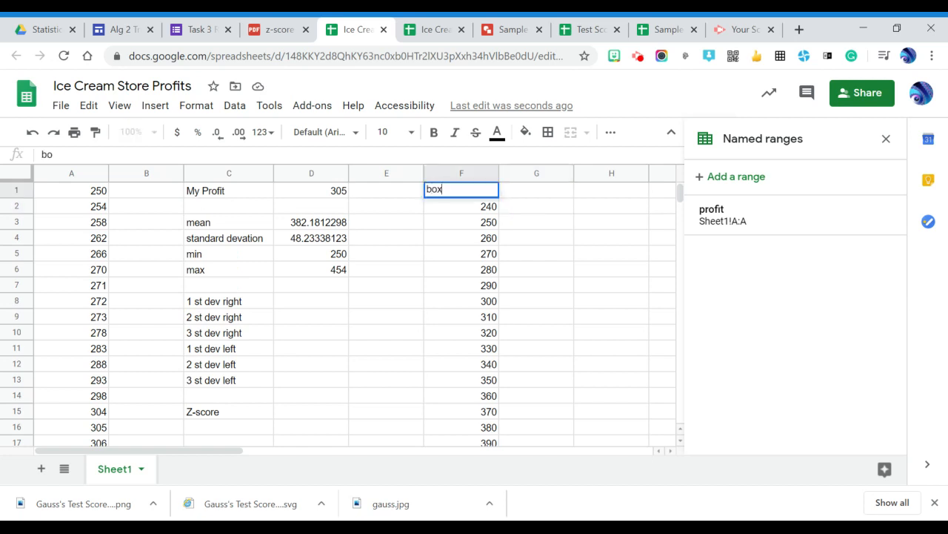
key("Return")
left_click(536, 207)
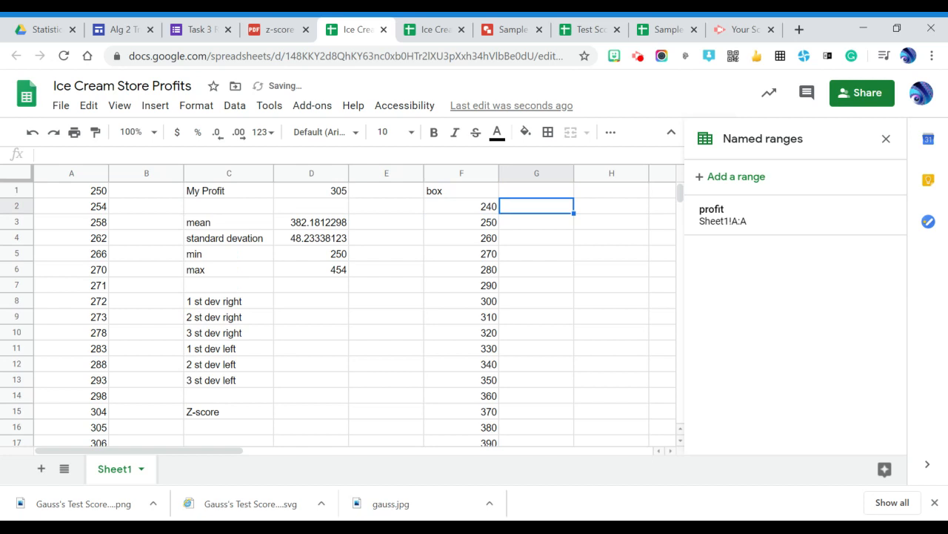
left_click(536, 190)
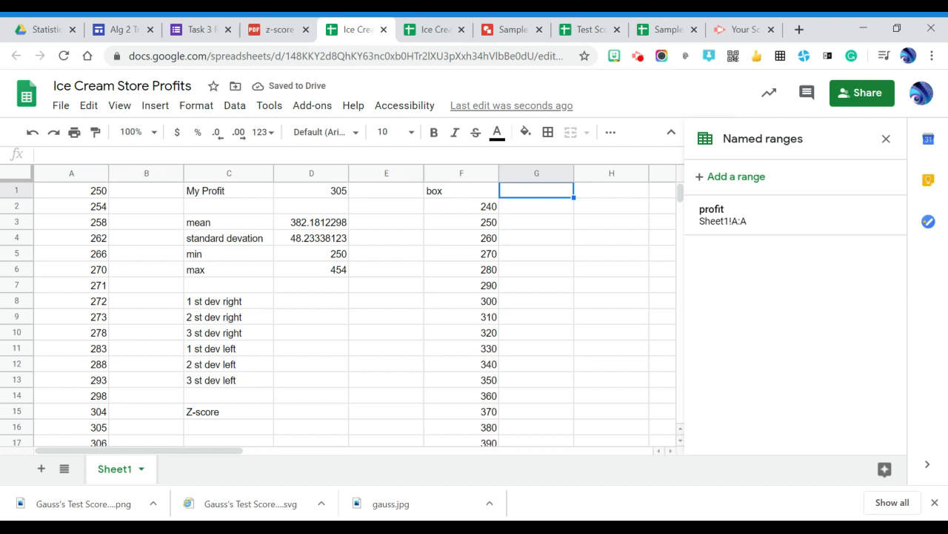
type("distr")
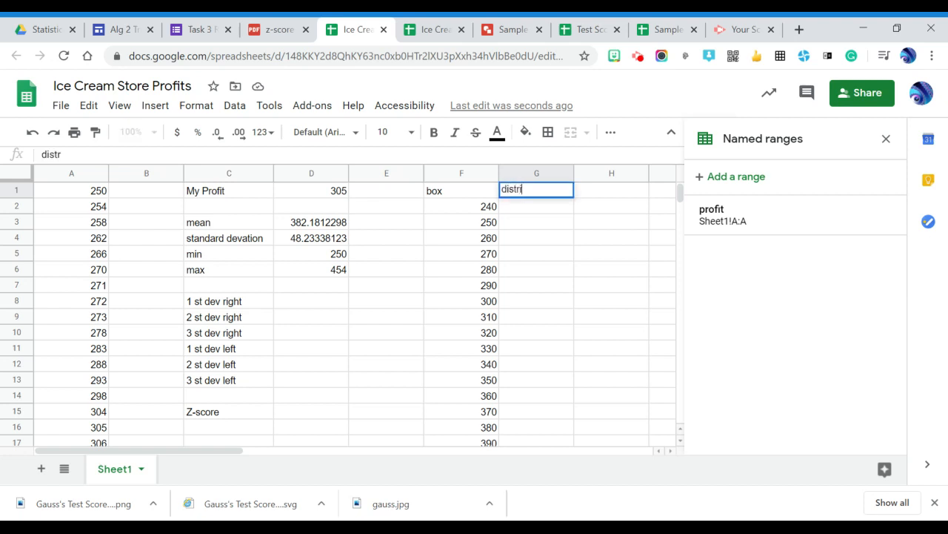
type("ibution")
key("Return")
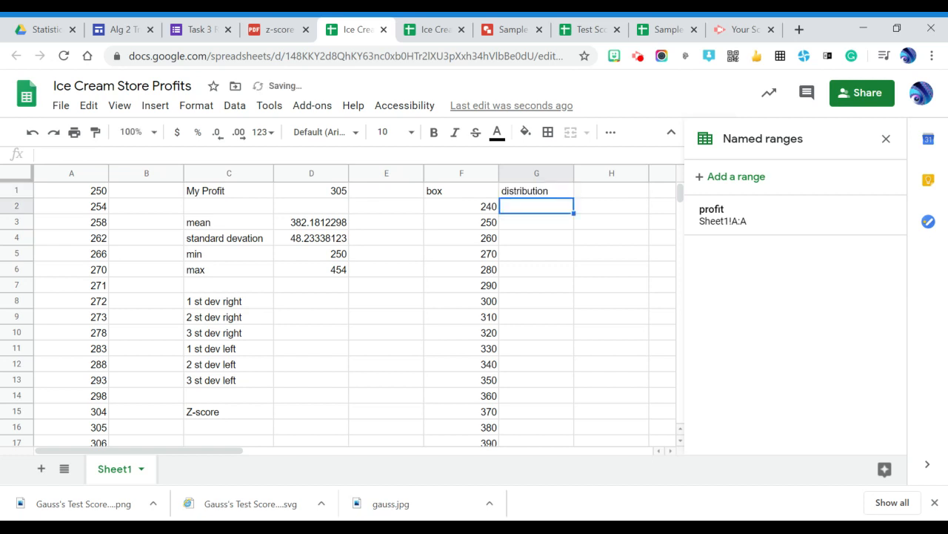
key("Up")
key("Down")
type("=arr")
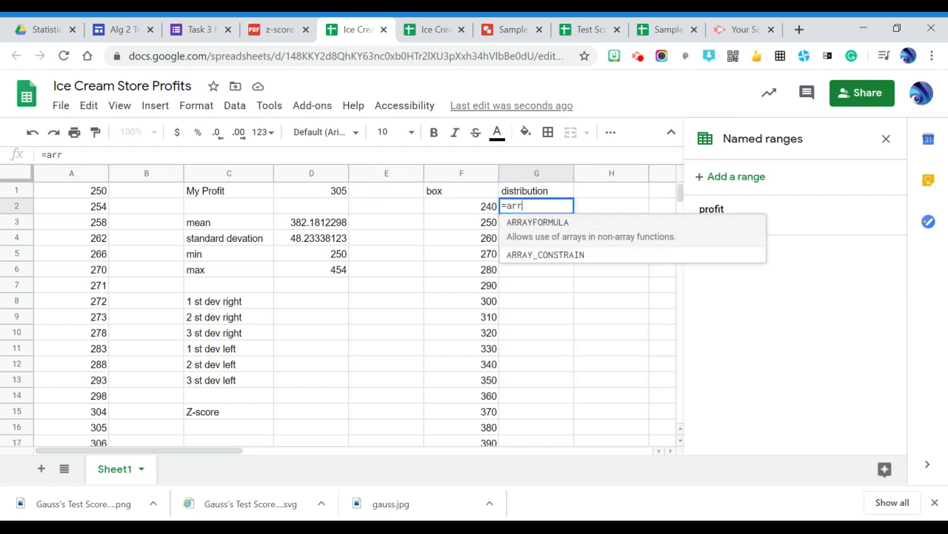
left_click(568, 222)
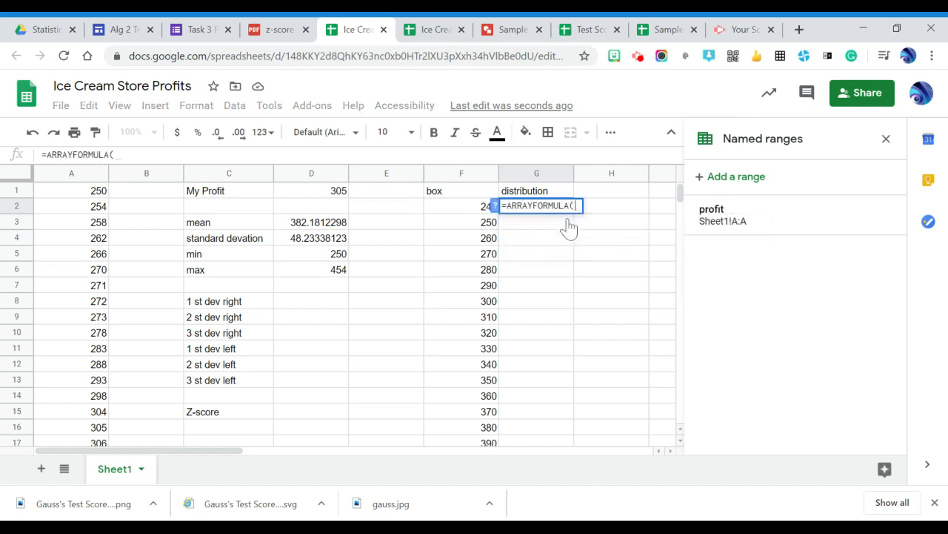
type("fre")
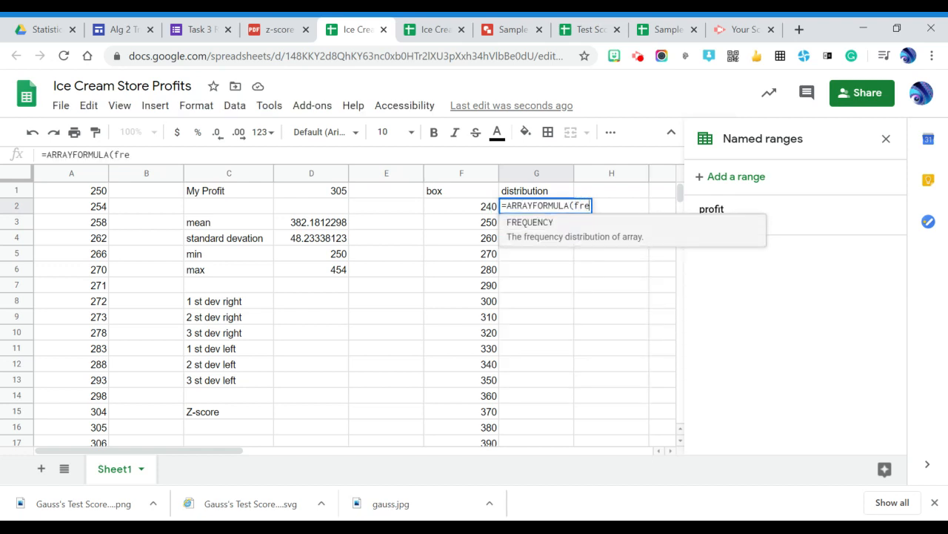
left_click(569, 229)
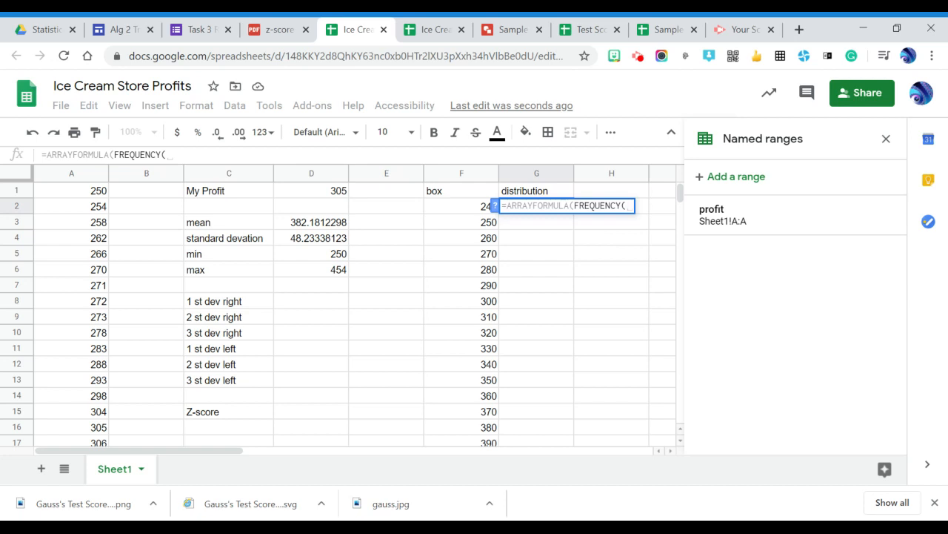
key("BackSpace")
key("BackSpace")
key("BackSpace")
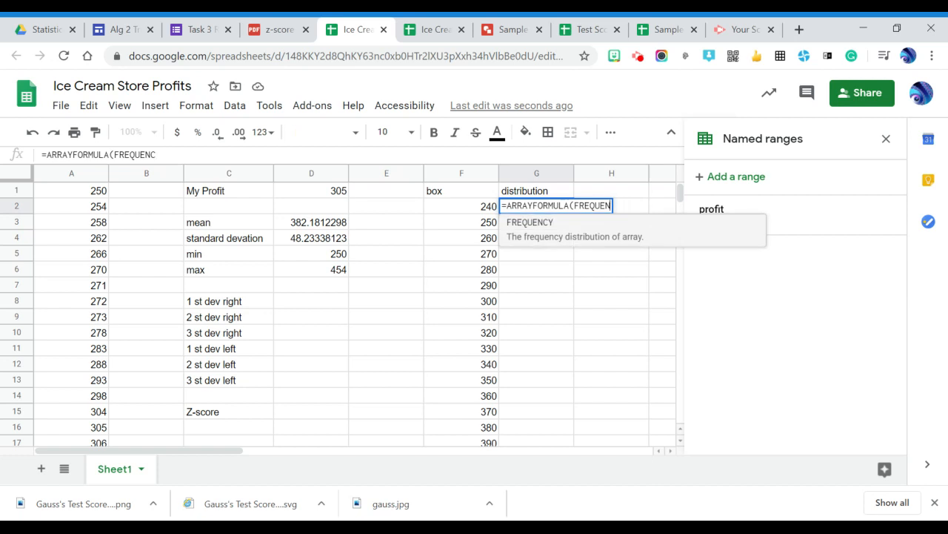
key("Escape")
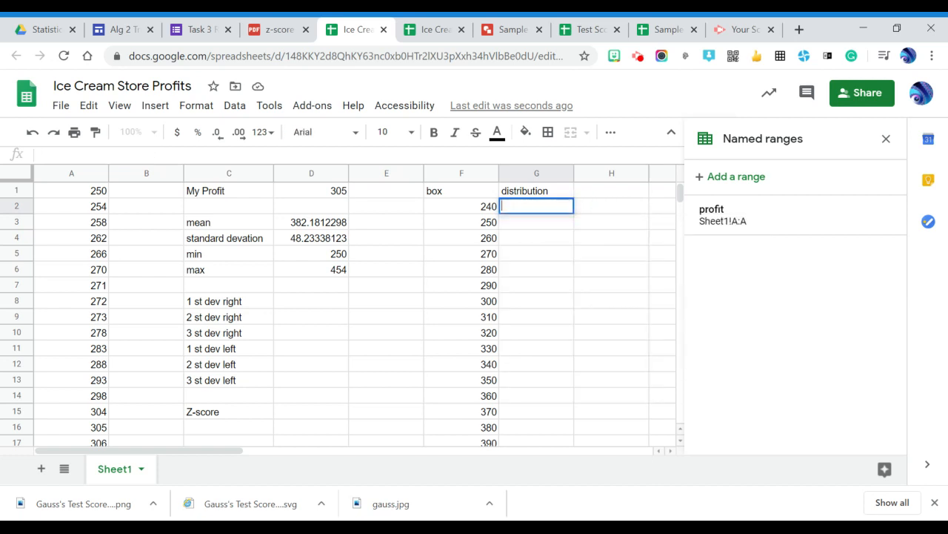
- Define cells F2:F23 as a named range called box
left_click(475, 211)
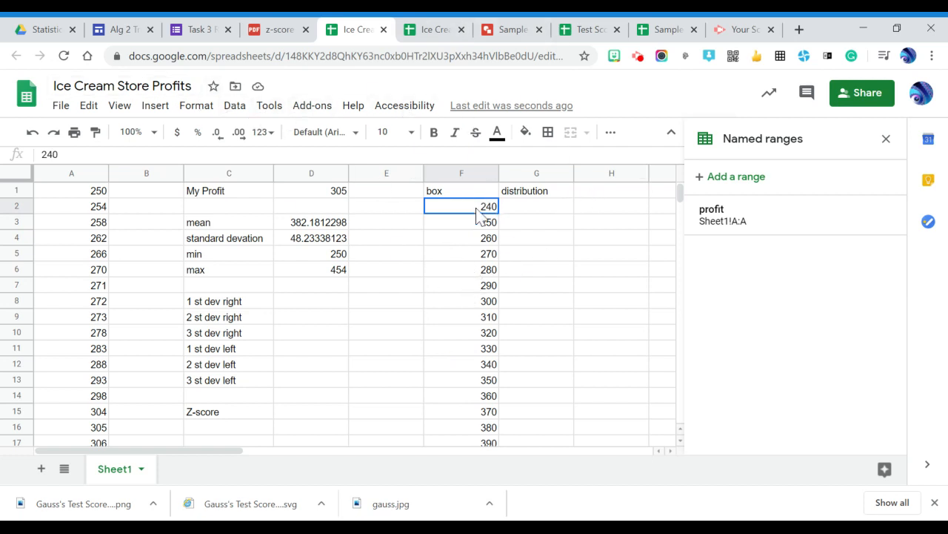
left_click_drag(484, 208, 448, 241)
left_click(232, 111)
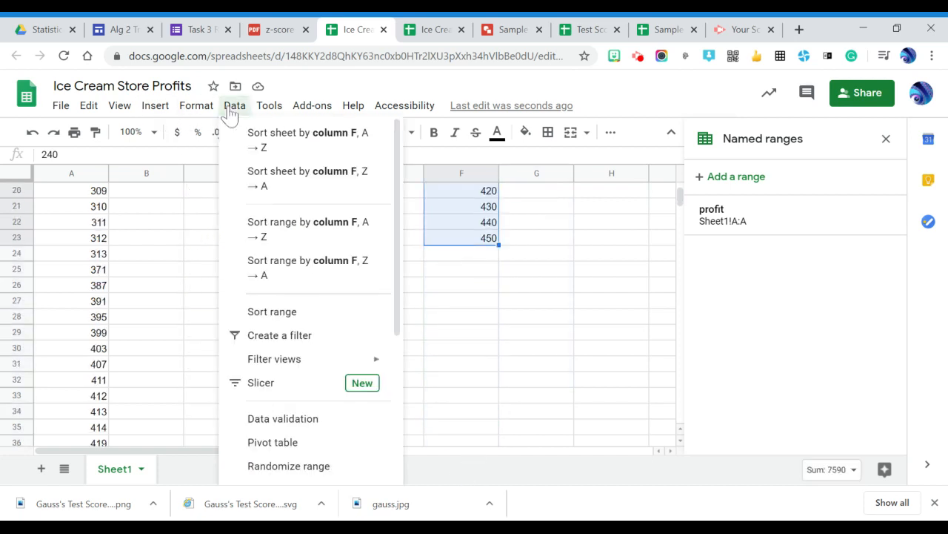
left_click(288, 431)
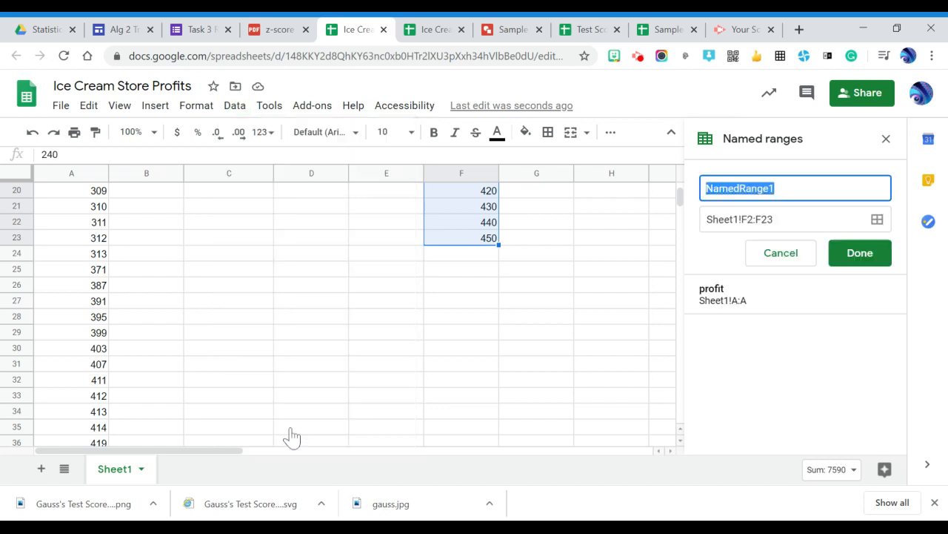
type("box")
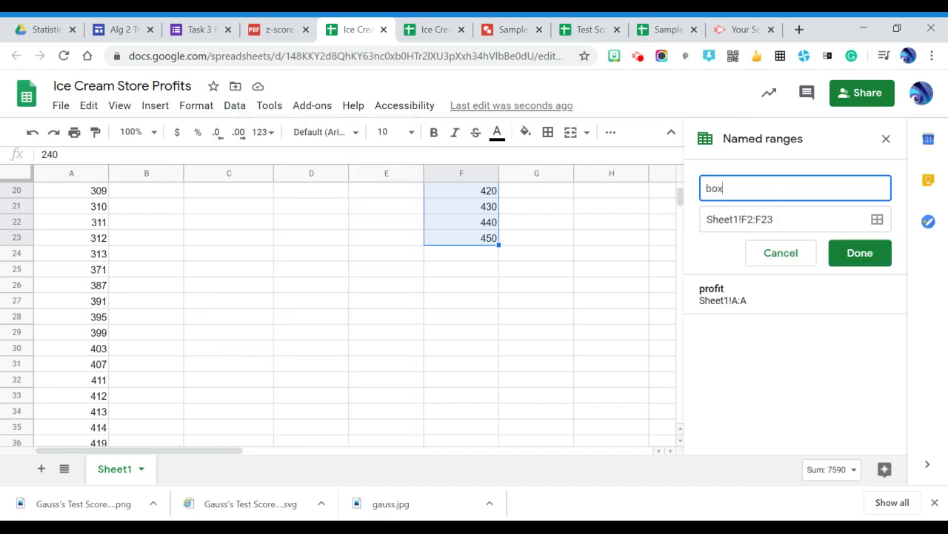
key("Return")
scroll(355, 314, "up", 4)
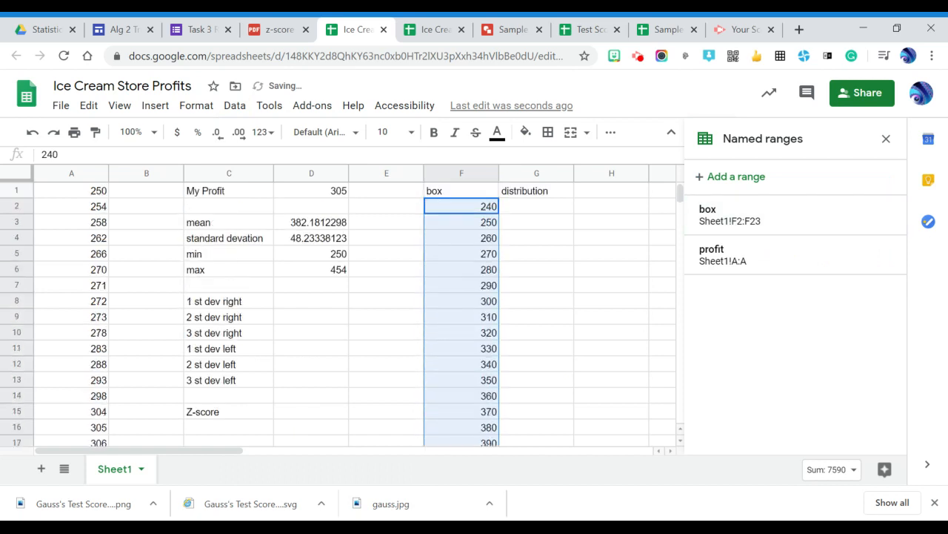
- Begin a formula in cell G2 that nests the FREQUENCY function inside ARRAYFORMULA
left_click(537, 207)
type("=")
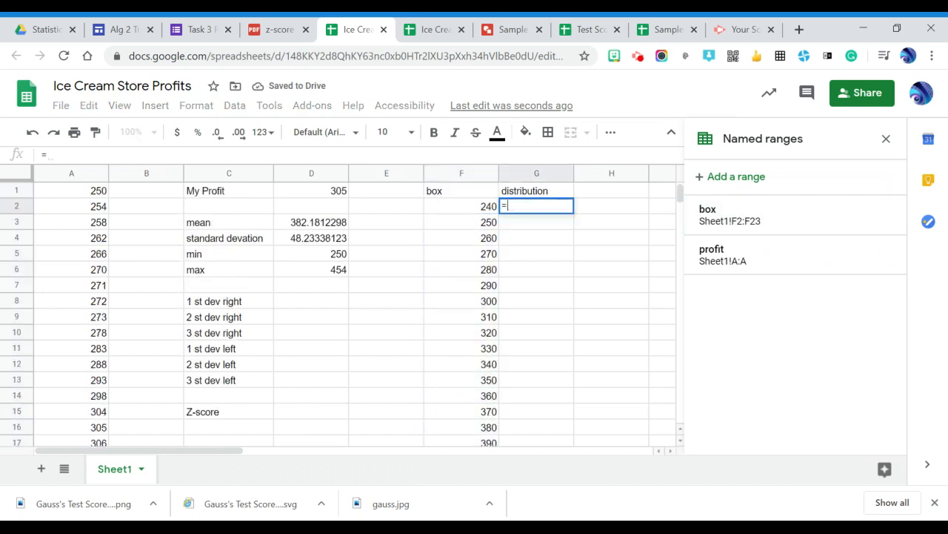
type("arr")
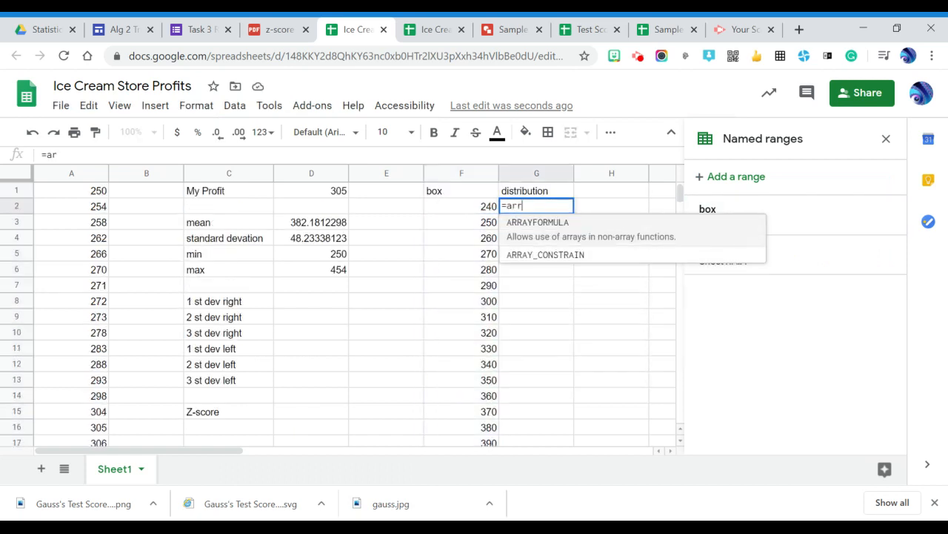
key("Tab")
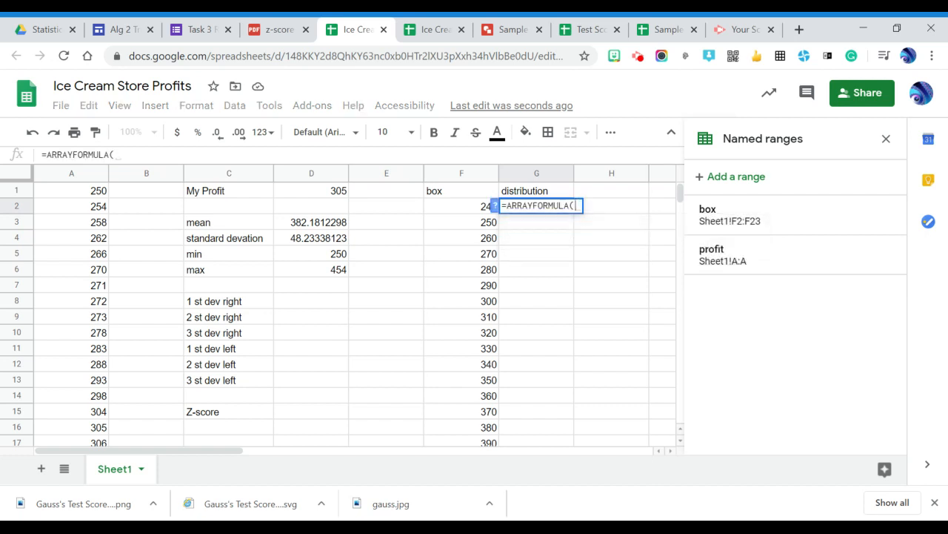
type("fre")
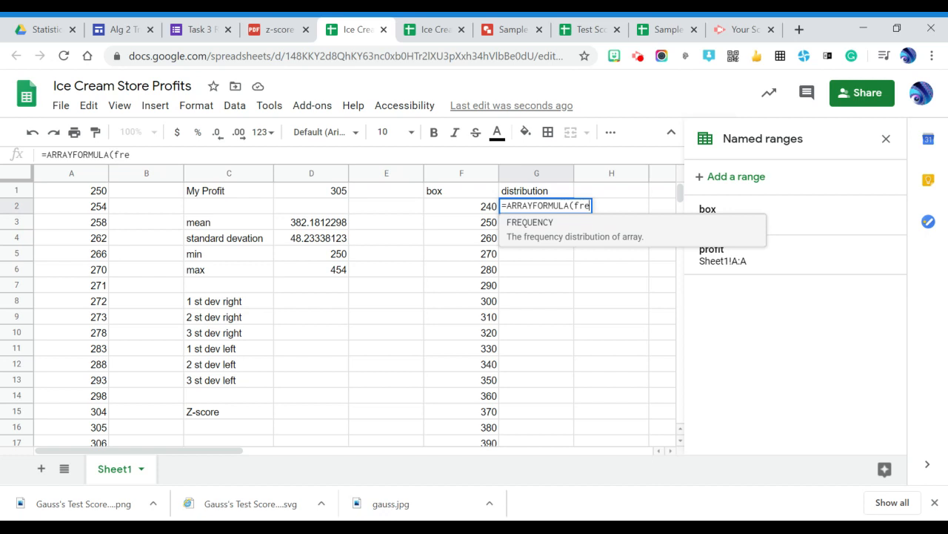
key("Tab")
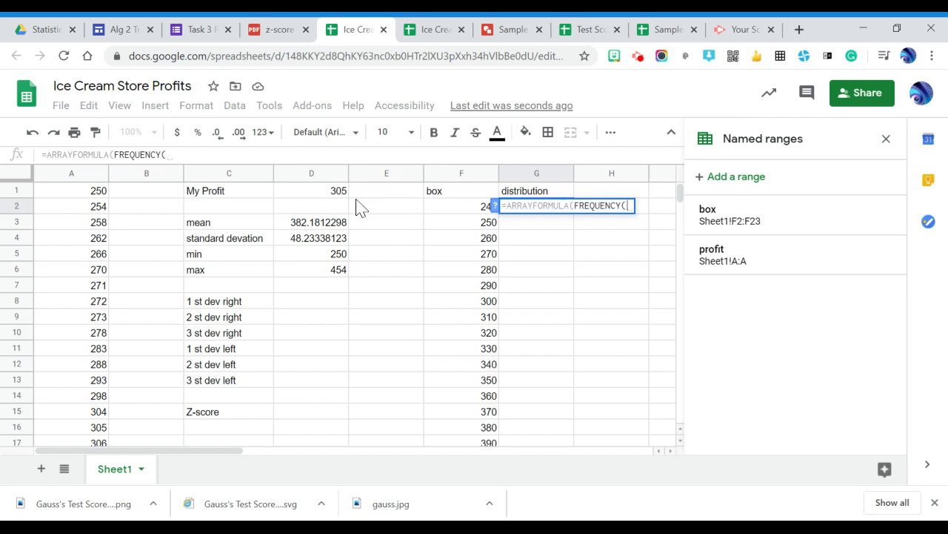
type("pr")
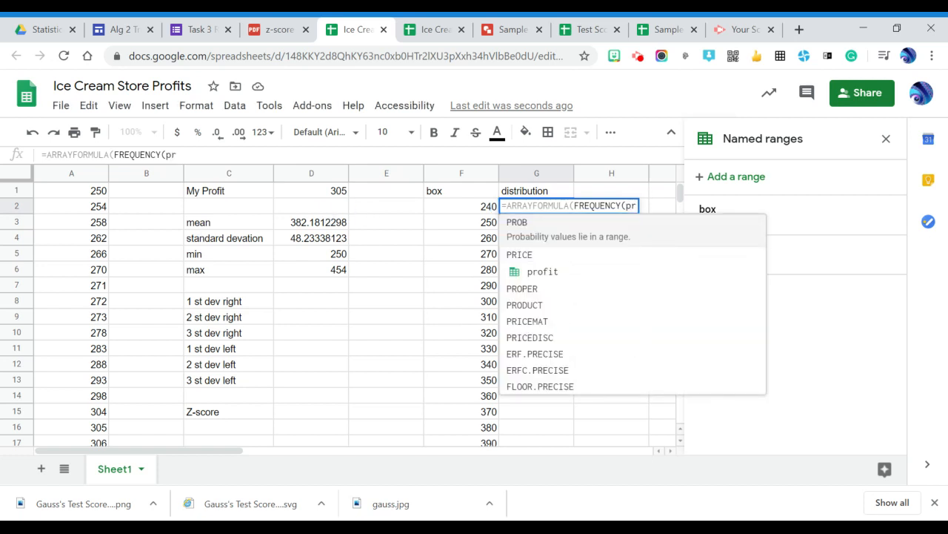
key("Down")
key("Tab")
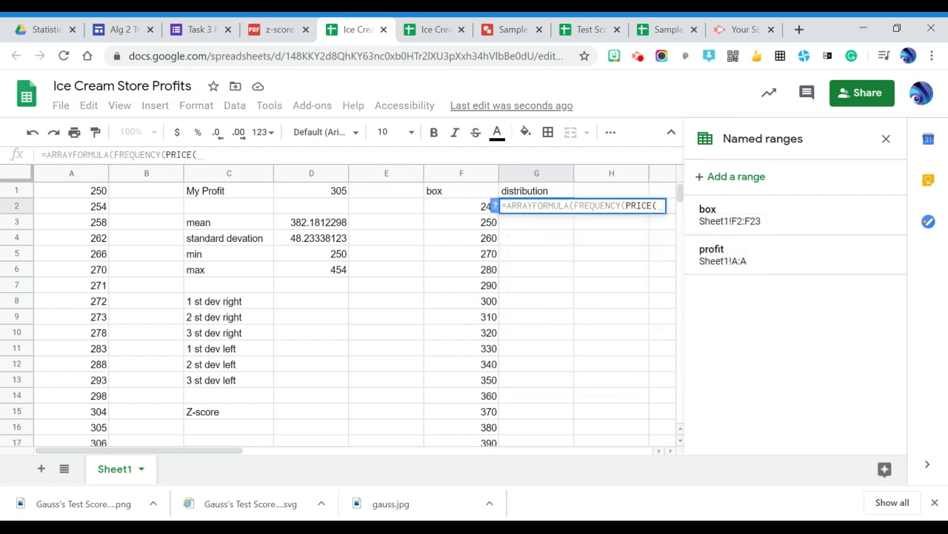
key("BackSpace")
key("BackSpace")
key("BackSpace")
key("BackSpace")
key("BackSpace")
key("BackSpace")
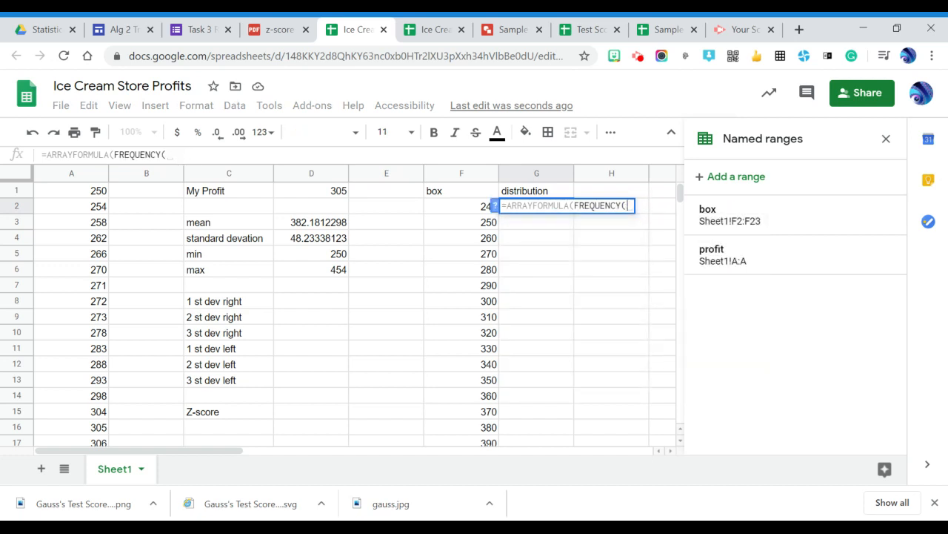
- Complete the FREQUENCY formula in G2 with the named ranges profit and box as its two arguments
type("profi")
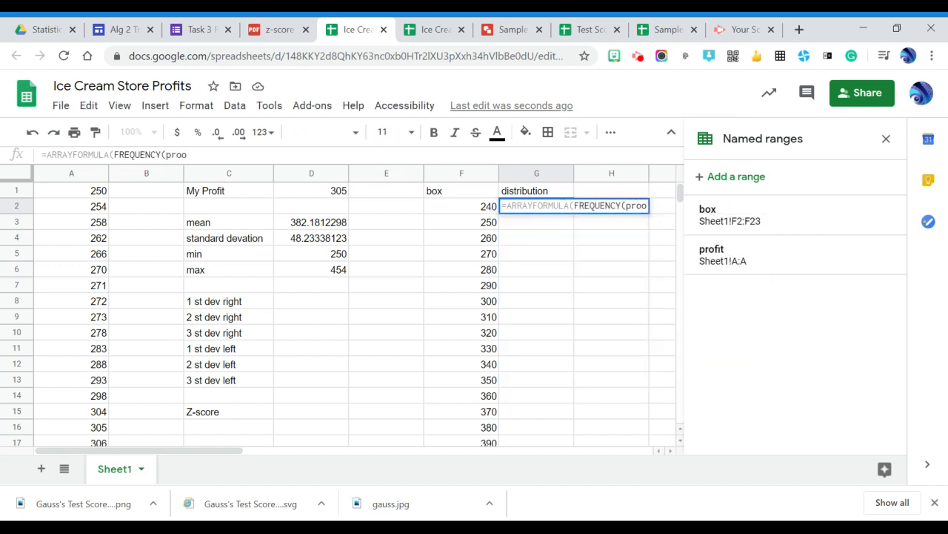
type("t,")
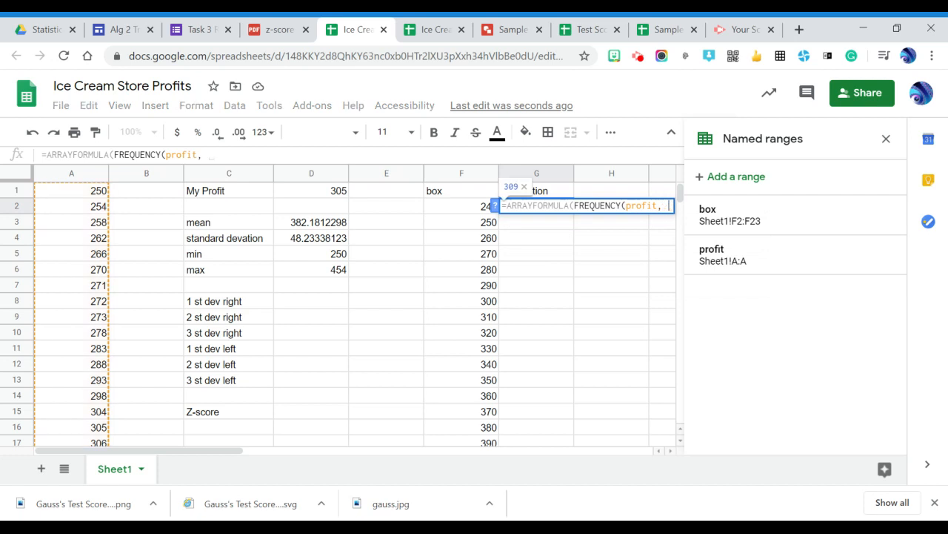
key("BackSpace")
type("box")
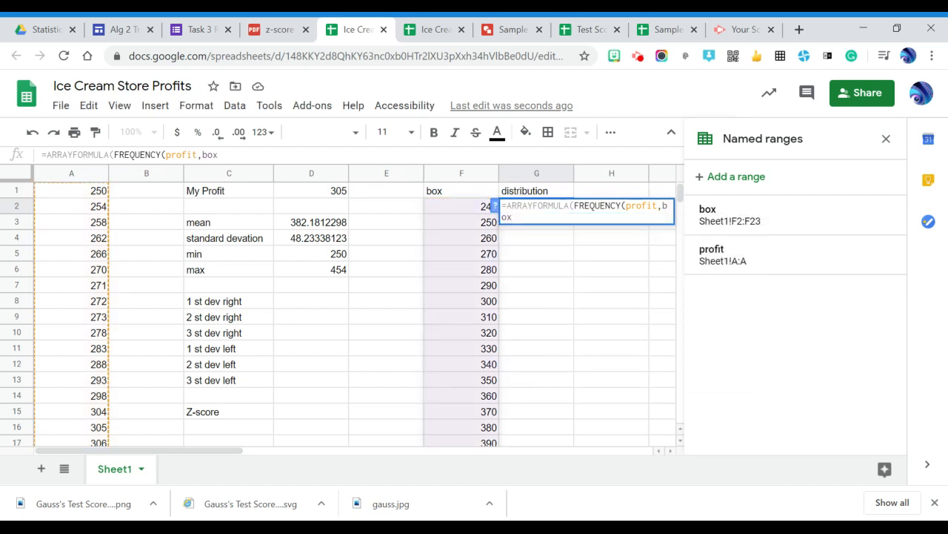
type(")")
key("Return")
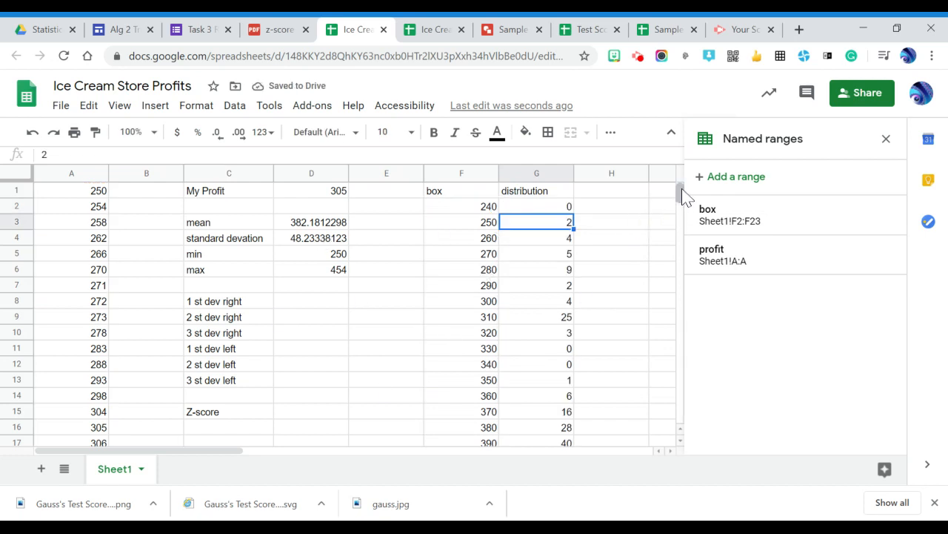
- Extend the box series in column F by one cell, filling the formula from F23 into F24 to give 460
mouse_move(681, 191)
left_mouse_down()
mouse_move(688, 211)
mouse_move(685, 191)
left_mouse_up()
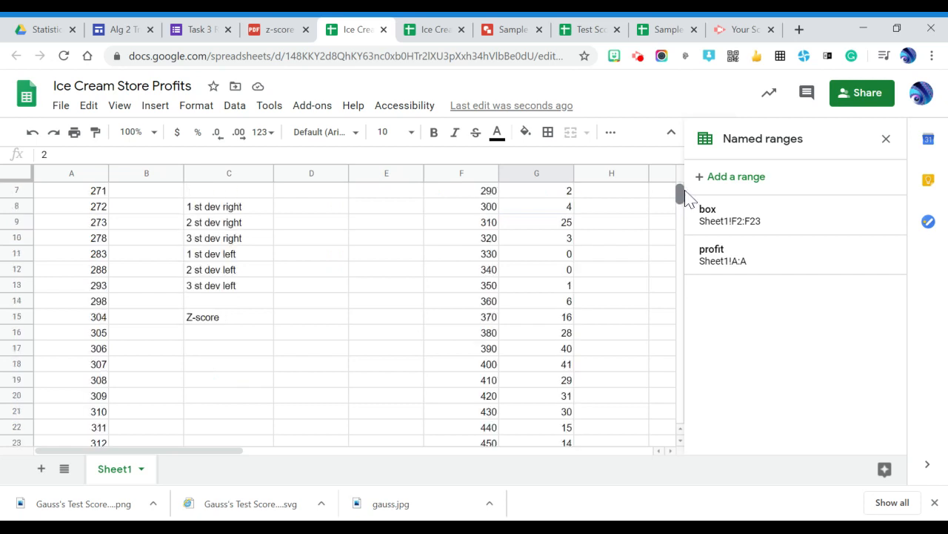
scroll(348, 311, "down", 1)
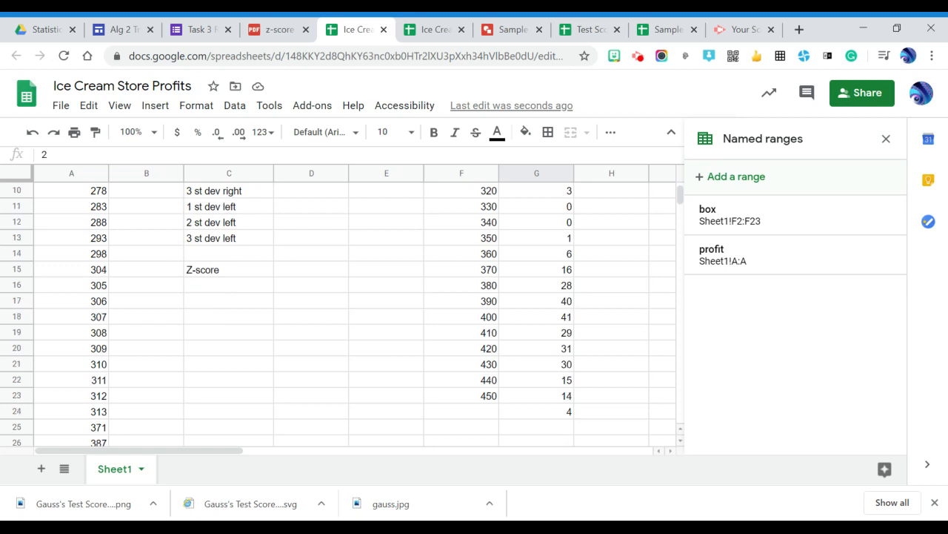
left_click(461, 396)
scroll(348, 311, "up", 1)
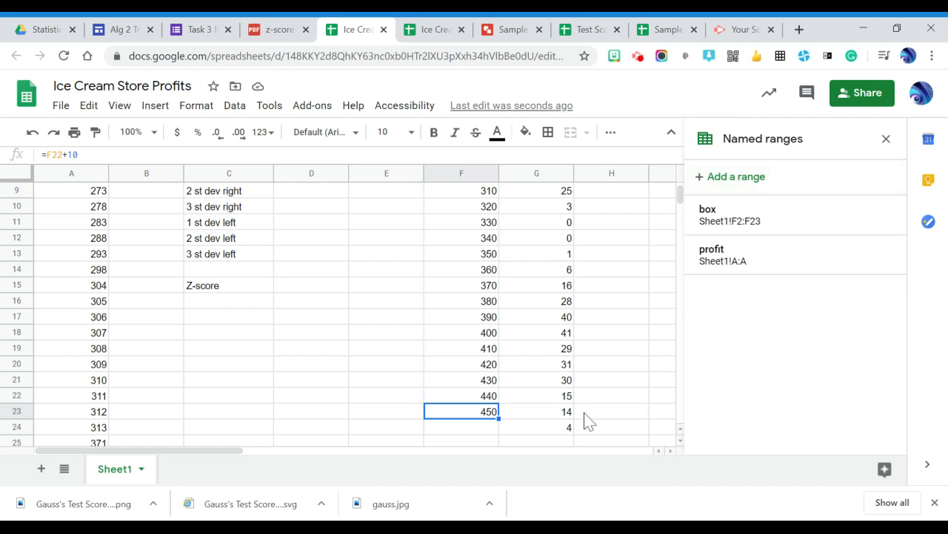
left_click_drag(499, 418, 493, 430)
left_click(662, 415)
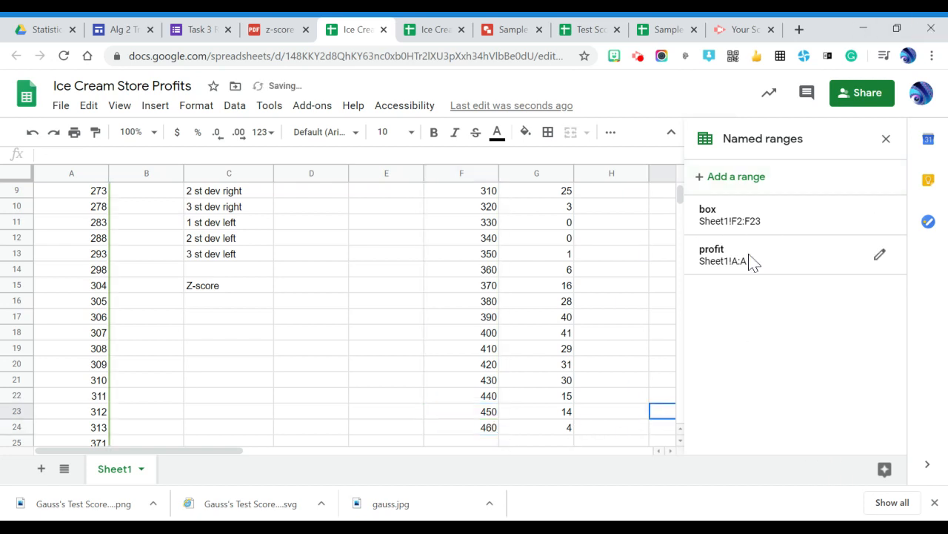
- Select the whole distribution column G and bring up its column options
left_click_drag(679, 203, 680, 200)
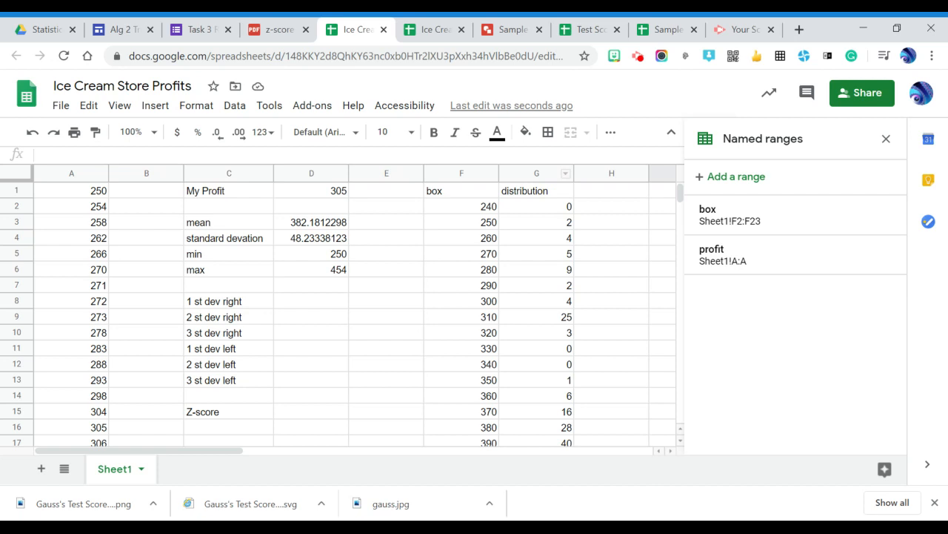
left_click(539, 173)
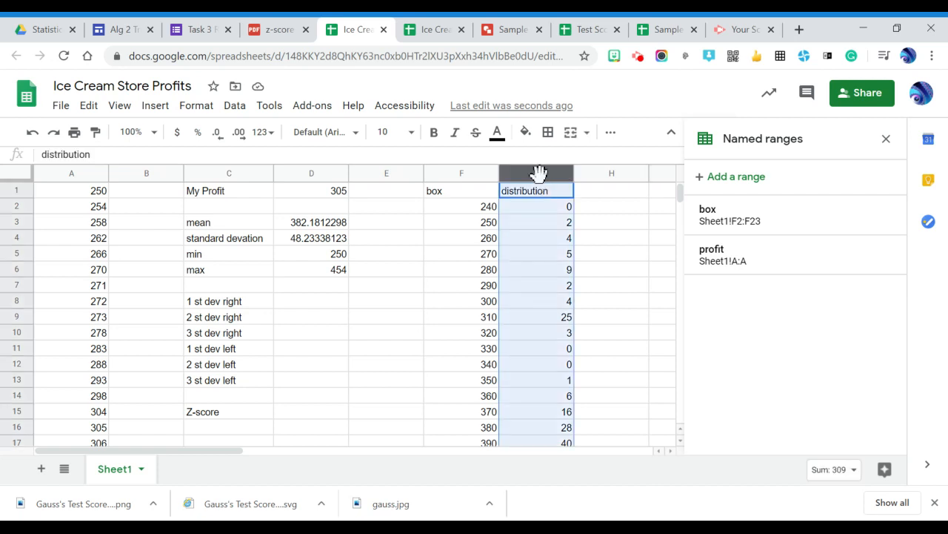
right_click(538, 172)
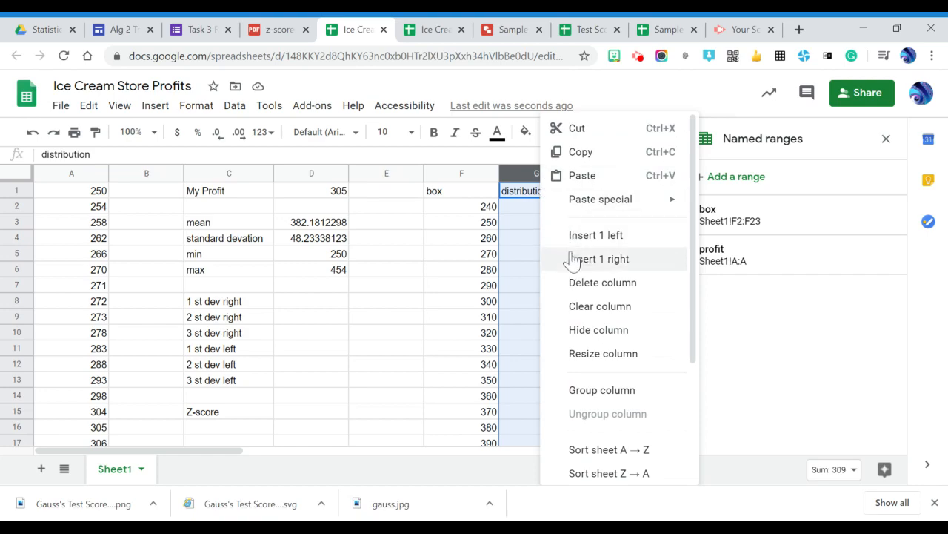